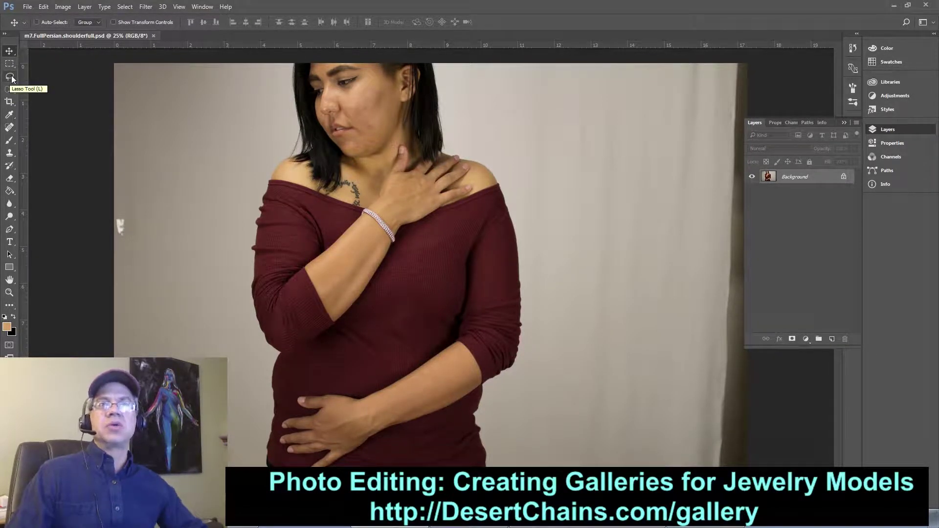
- Open Select and Mask for the portrait and set the red overlay's opacity to 55%
left_click(10, 78)
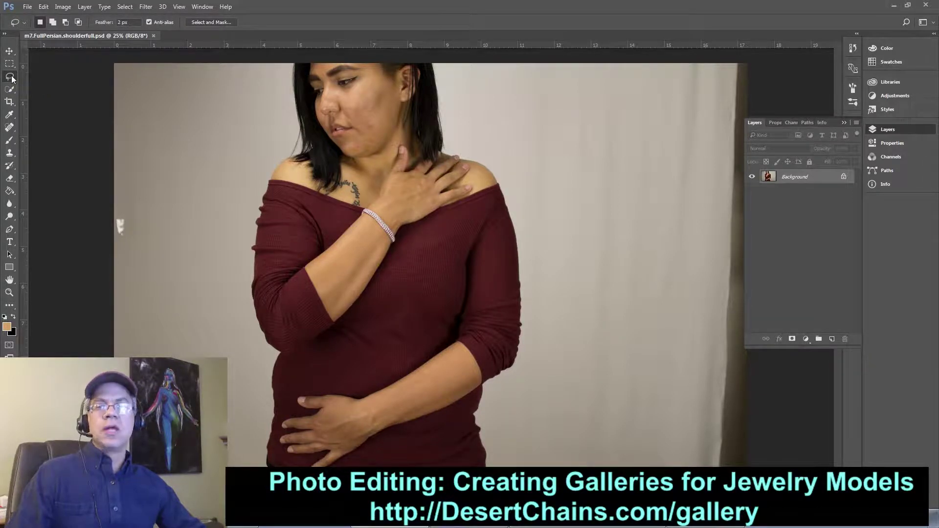
left_click(202, 22)
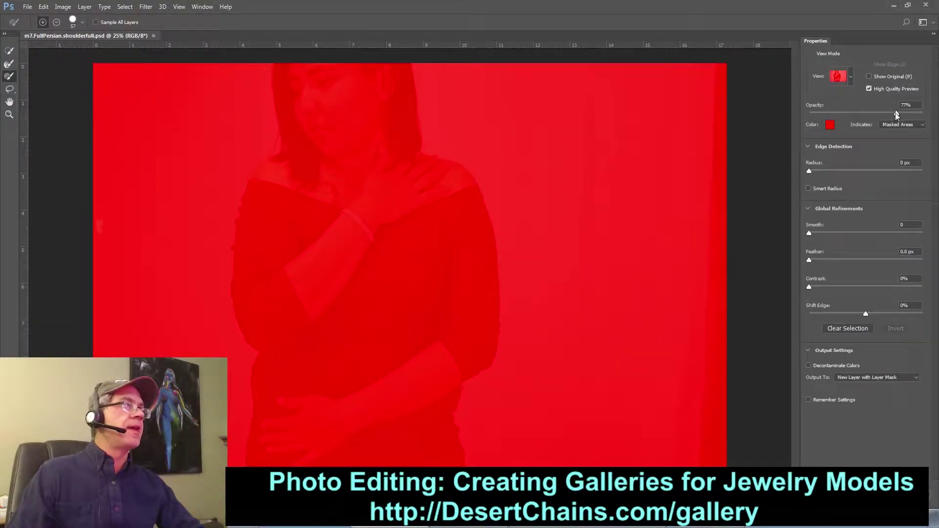
left_click_drag(881, 113, 872, 113)
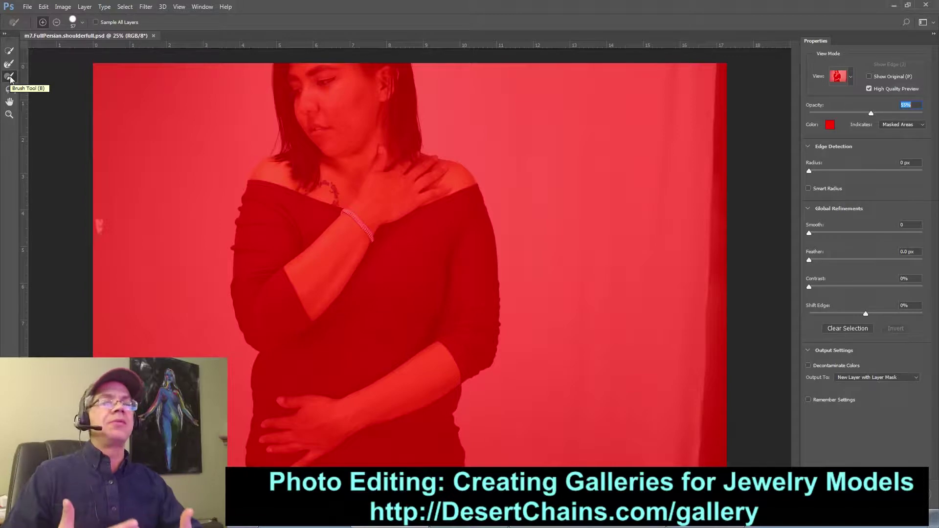
- Enable Smart Radius and quick-select the woman's whole figure, including her hair, sweater, arms and both shoulders
left_click(10, 52)
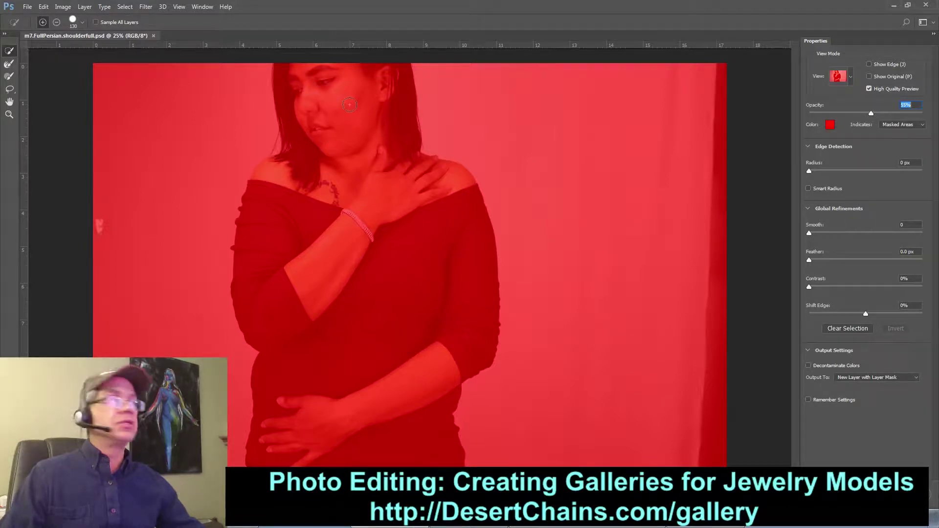
left_click(808, 188)
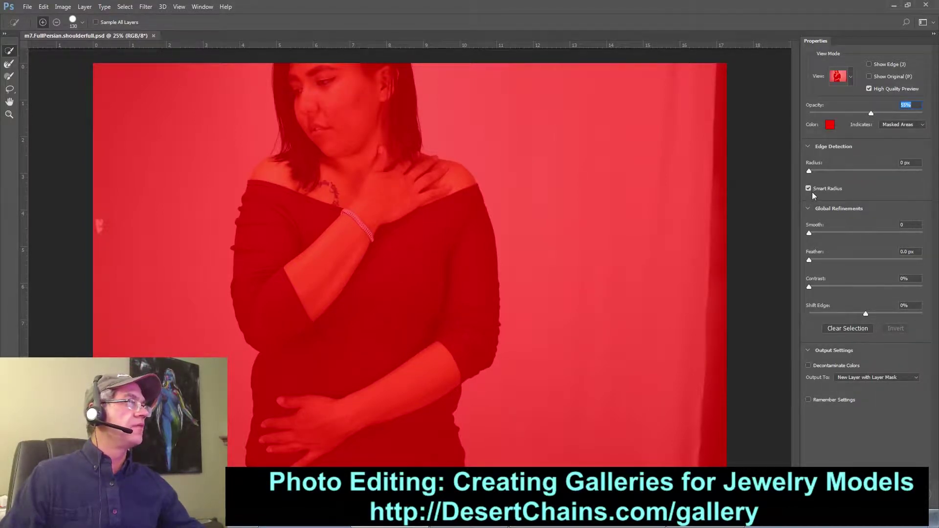
left_click_drag(353, 96, 367, 297)
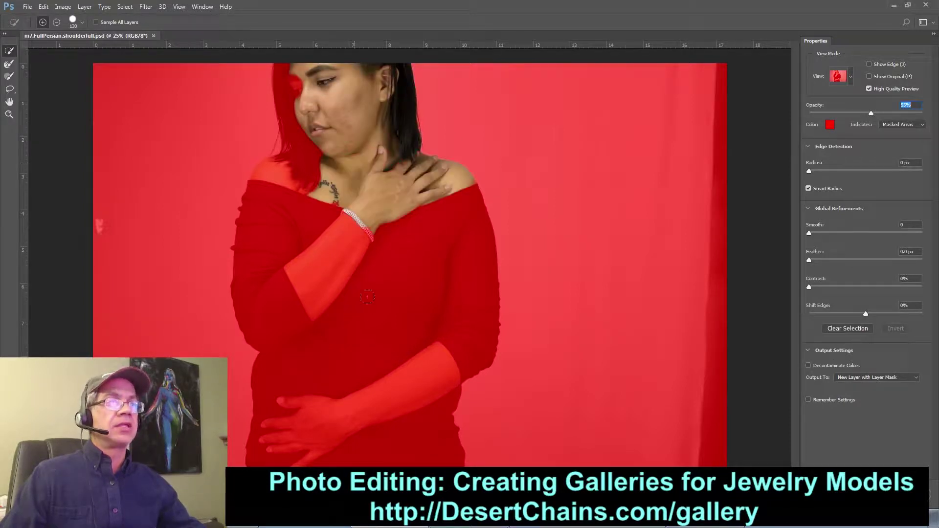
left_click_drag(349, 434, 367, 300)
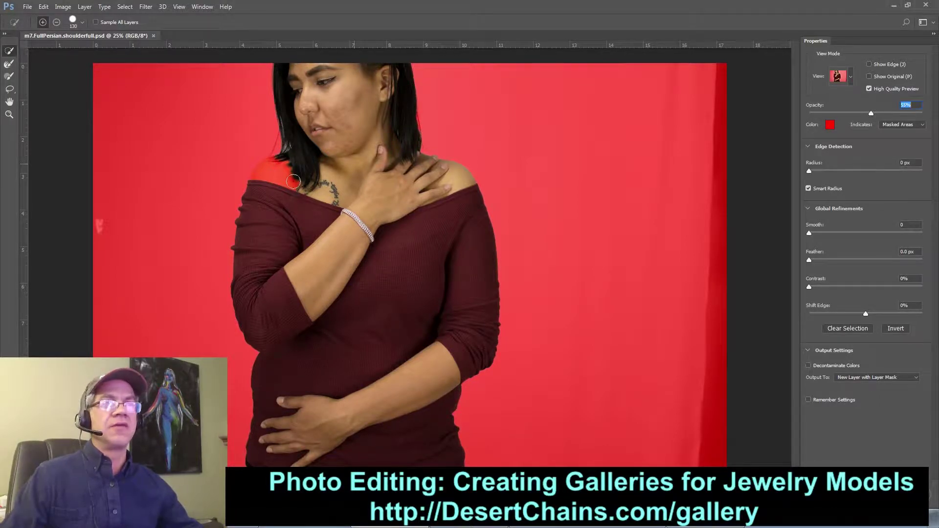
left_click_drag(276, 175, 292, 180)
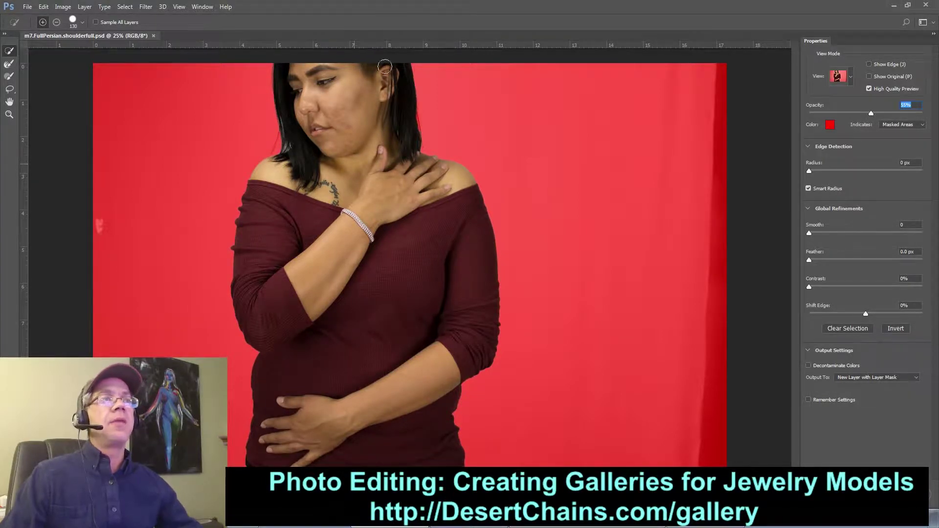
- Refine the selection edge along the hair on the ear side with the Refine Edge Brush at size 50
scroll(429, 133, "up", 3)
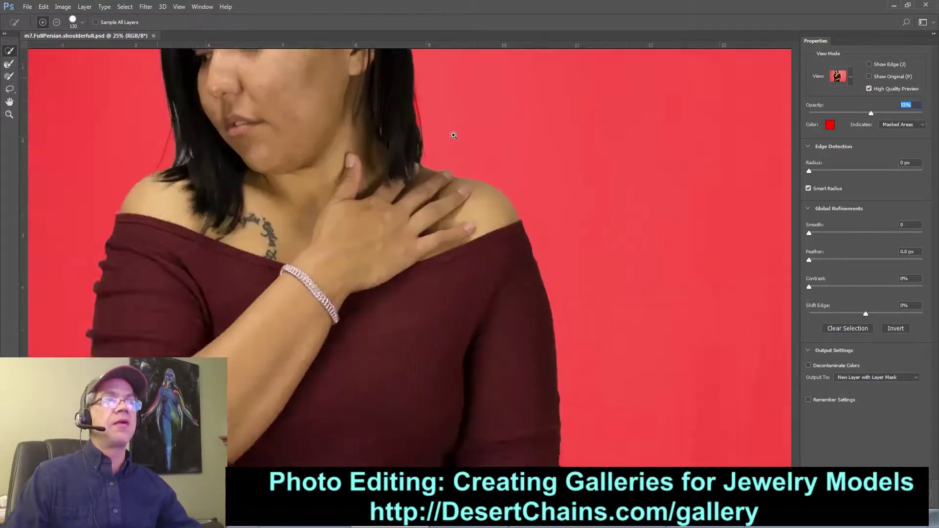
left_click_drag(471, 137, 475, 237)
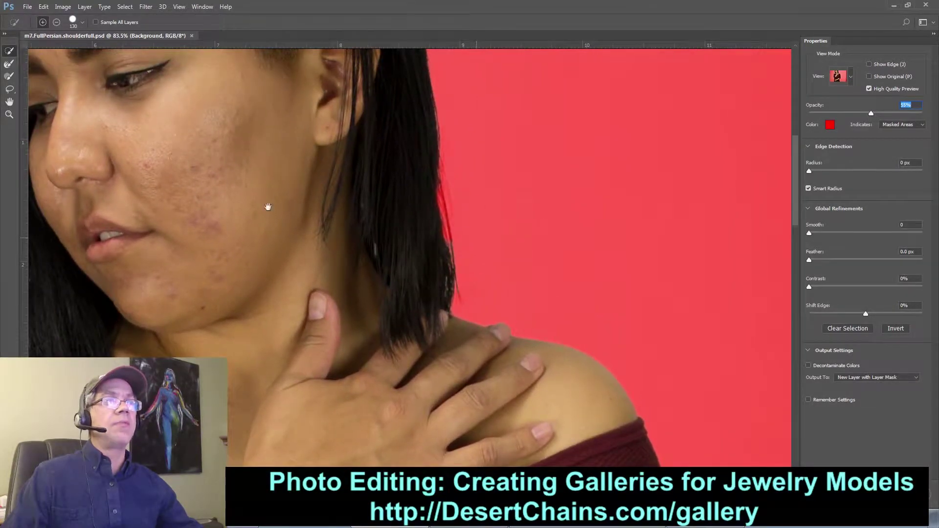
mouse_move(269, 206)
left_mouse_down()
mouse_move(593, 216)
mouse_move(405, 218)
mouse_move(350, 266)
left_mouse_up()
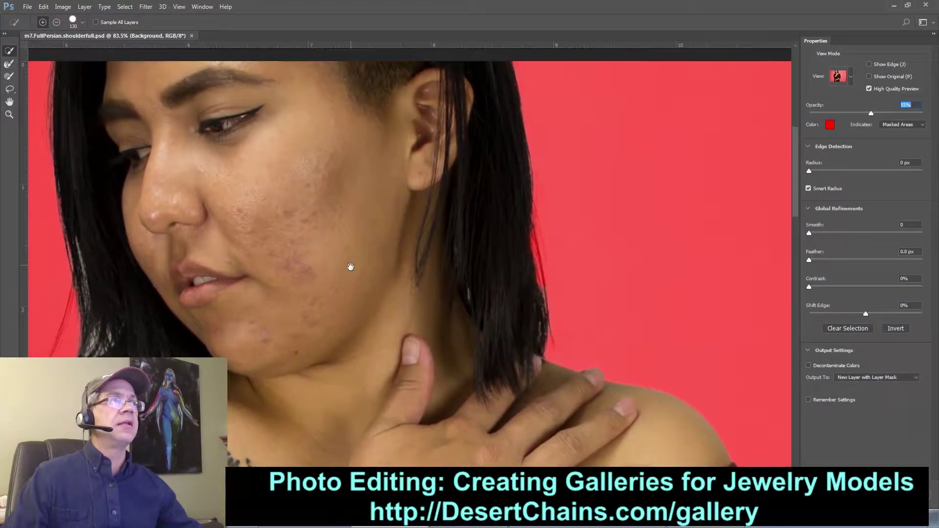
left_click(9, 65)
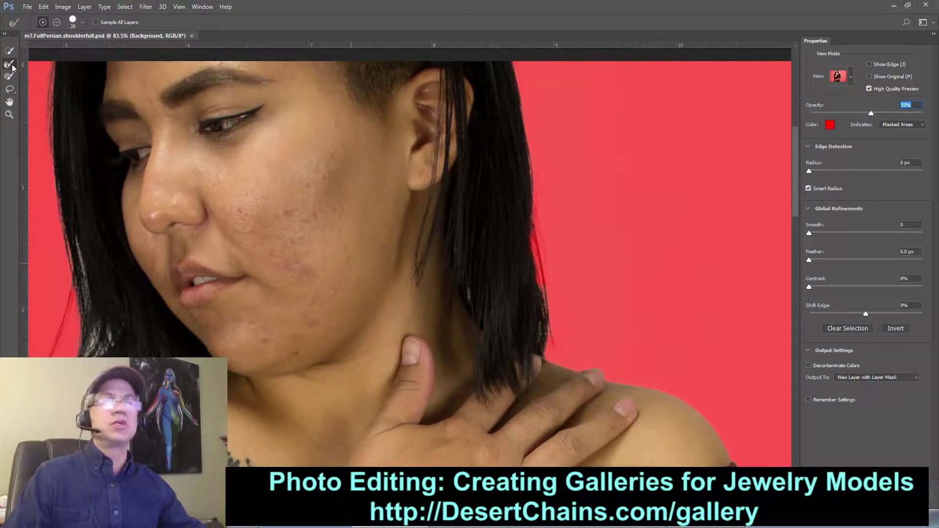
key("alt")
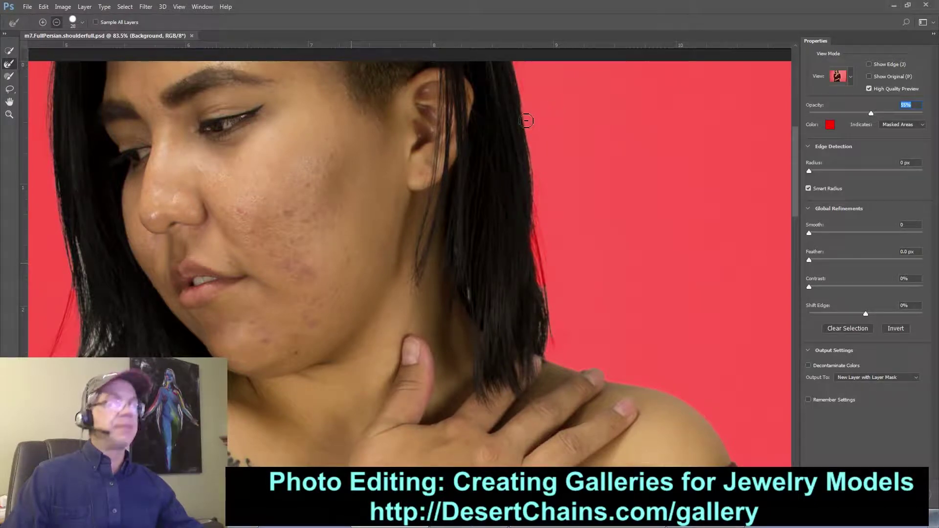
left_click_drag(553, 113, 558, 120)
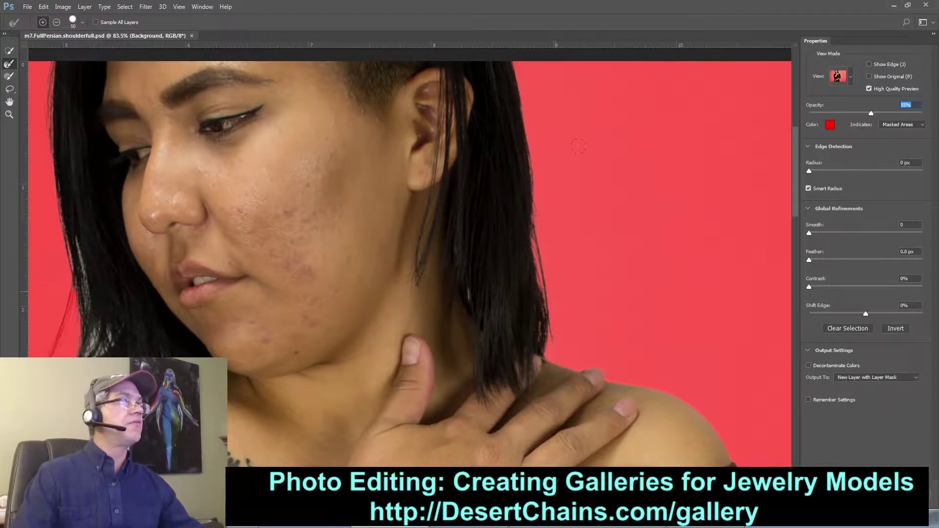
- Inspect the mask along both sides of the hair in Black & White view and return to Overlay view
key("k")
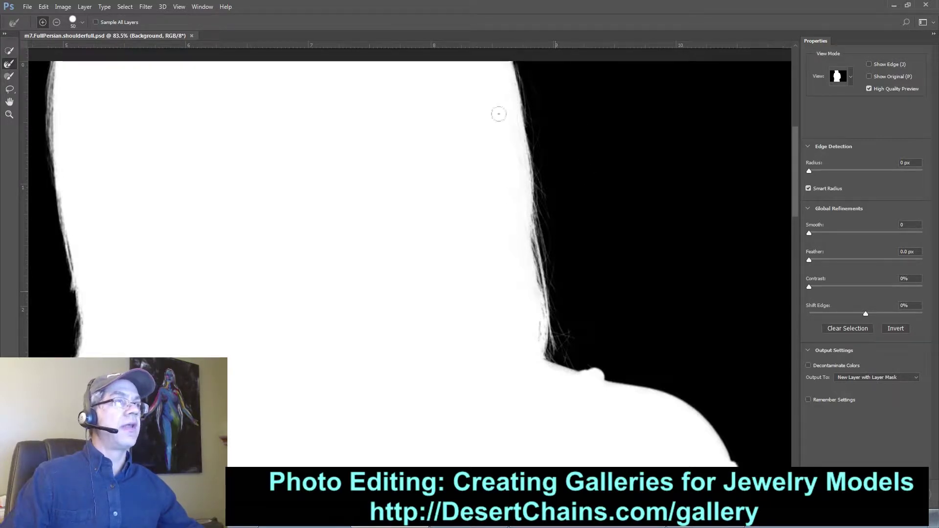
key("space")
left_click_drag(295, 248, 492, 249)
right_click(550, 249)
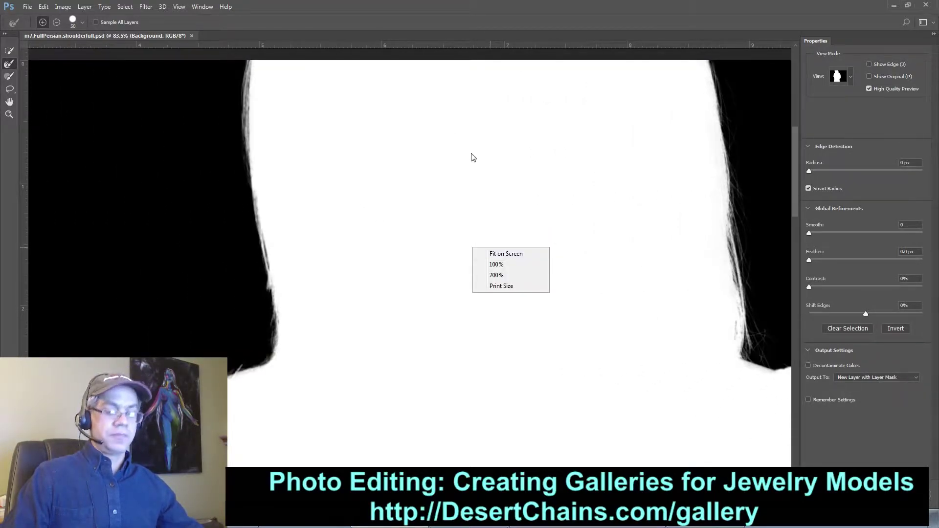
left_click(839, 115)
key("v")
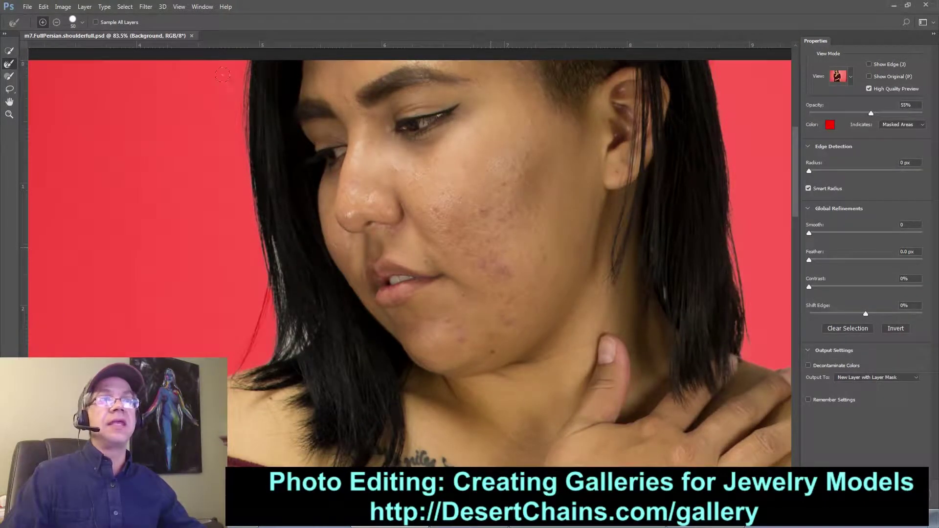
- Refine the hair edge and loose strands above the shoulder on the face side, checking the mask in Black & White view
left_click(851, 77)
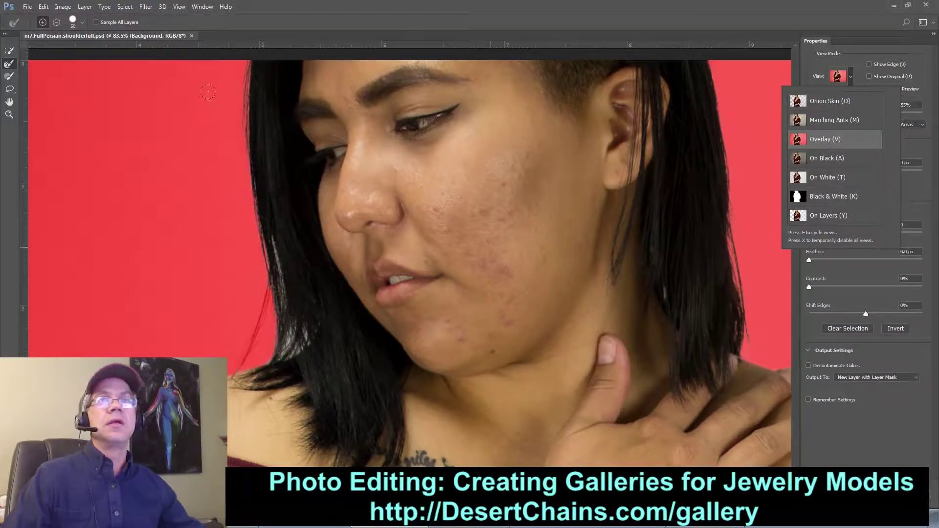
left_click(226, 69)
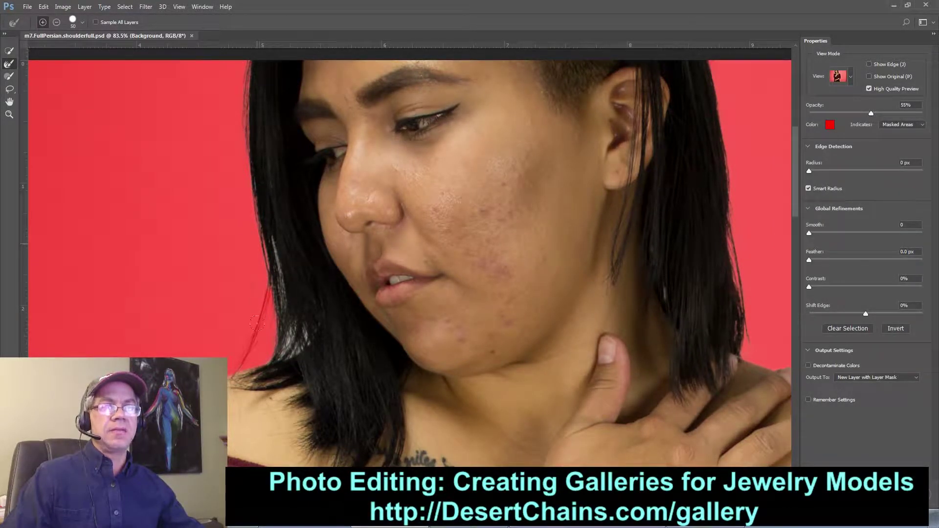
mouse_move(235, 360)
left_mouse_down()
mouse_move(303, 334)
mouse_move(276, 338)
mouse_move(292, 330)
mouse_move(306, 337)
left_mouse_up()
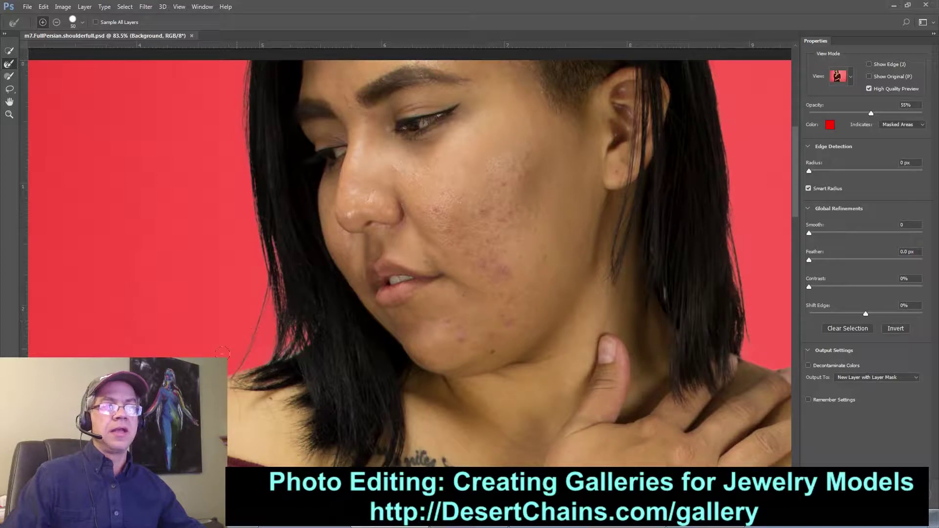
left_click_drag(222, 352, 252, 351)
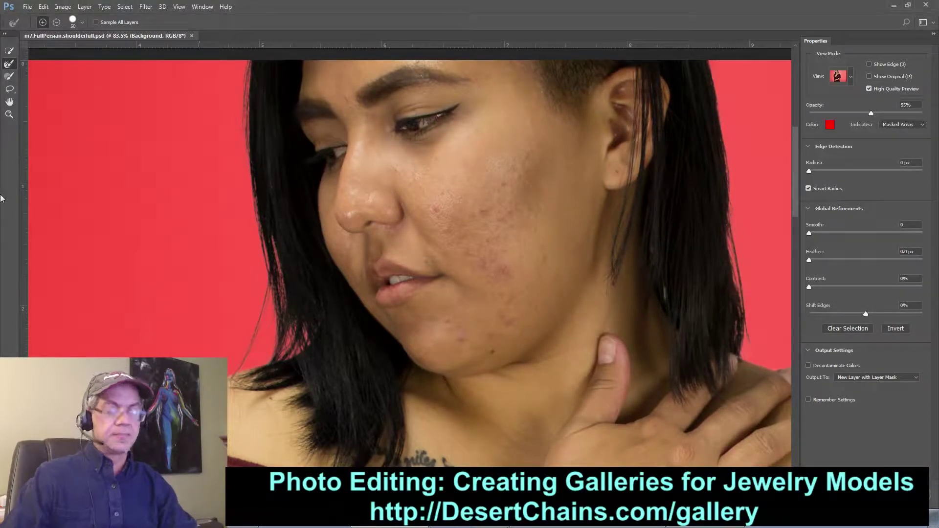
key("k")
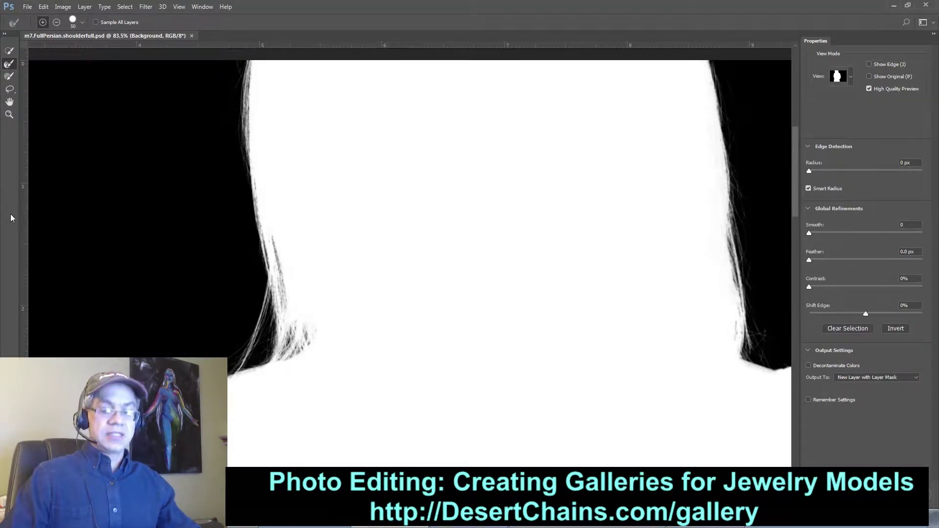
key("v")
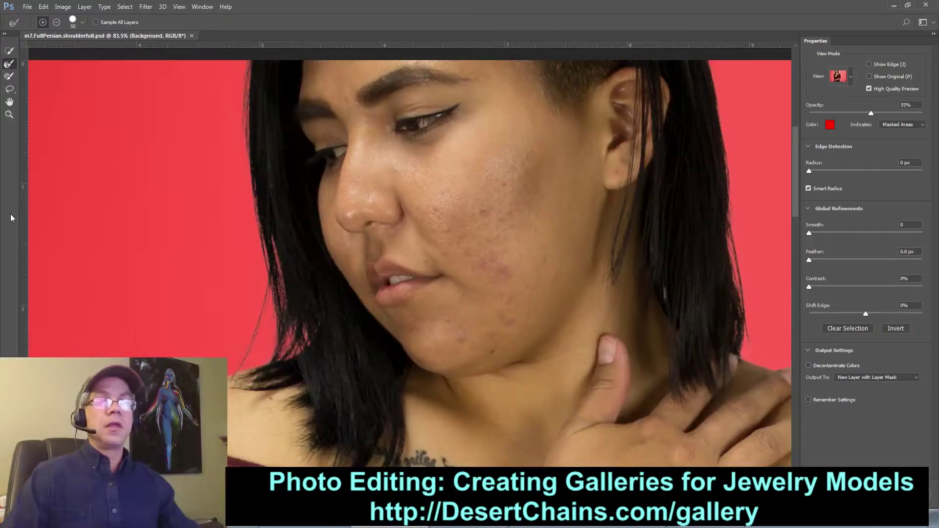
- Examine the selection edge around the shoulders, sleeves, waist and forearm for areas that need refining
left_click_drag(222, 371, 330, 112)
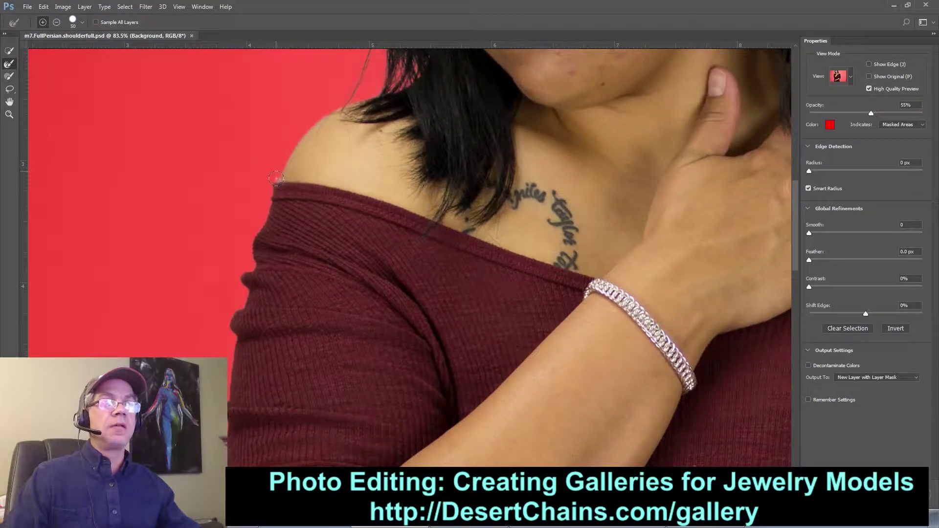
left_click_drag(265, 385, 306, 135)
left_click_drag(301, 315, 250, 167)
left_click_drag(268, 306, 275, 199)
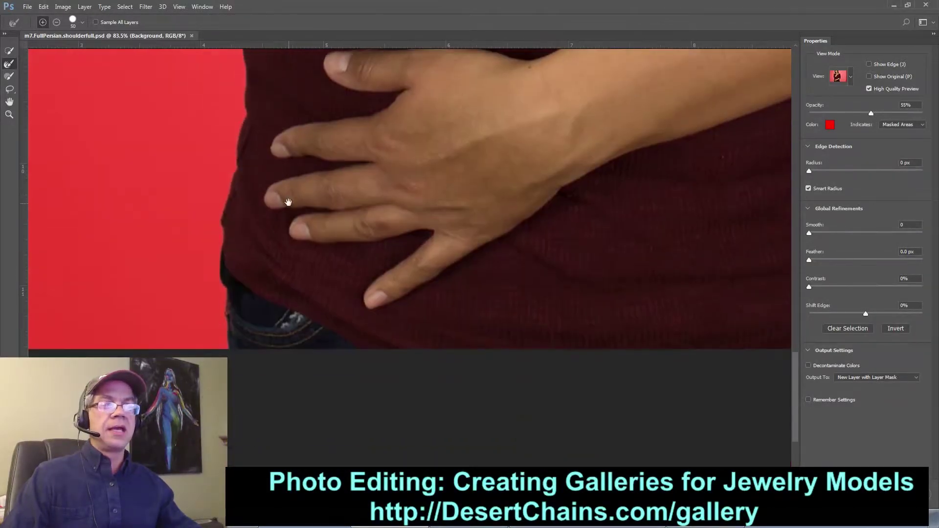
left_click_drag(377, 226, 339, 337)
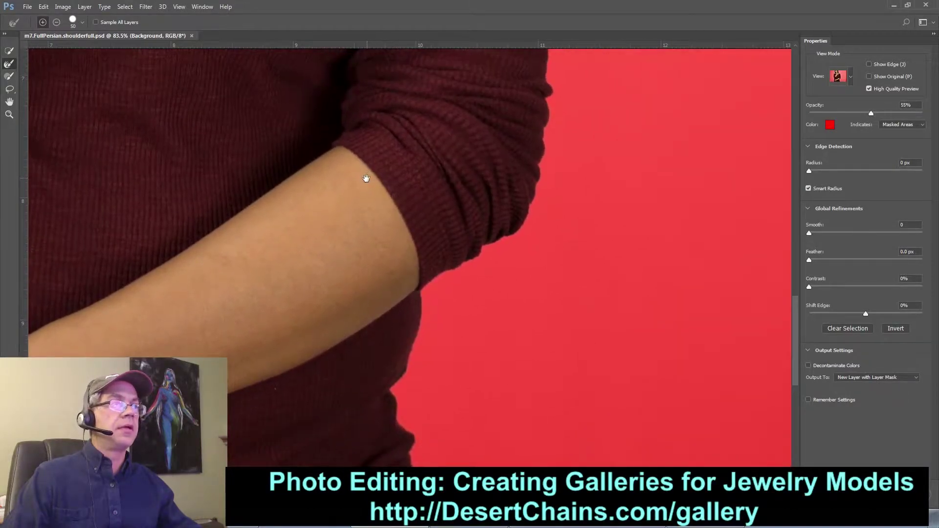
left_click_drag(364, 178, 328, 342)
left_click_drag(335, 221, 396, 310)
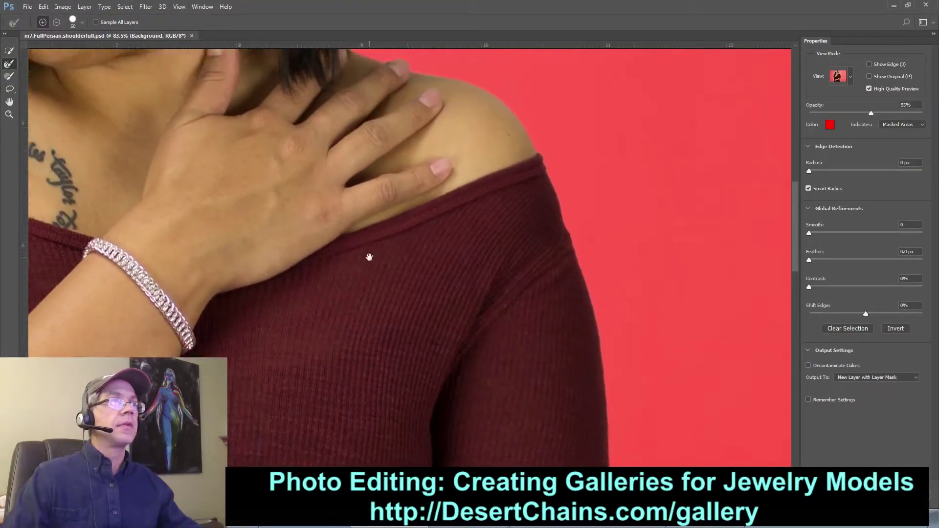
left_click_drag(368, 254, 391, 300)
left_click_drag(295, 213, 296, 243)
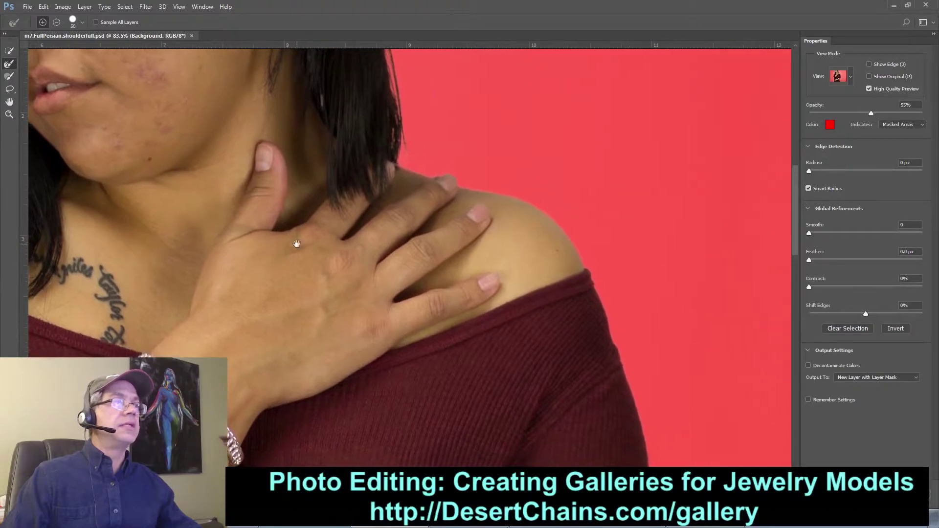
- Set the overlay opacity to 98% and paint the bare shoulder's edge beside the hand into the selection with a size 30 brush
left_click(450, 186)
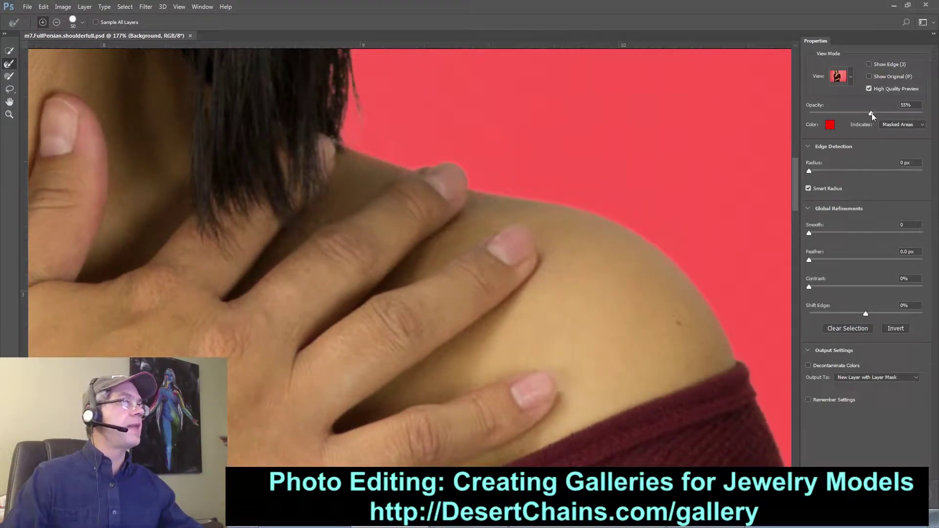
left_click_drag(871, 113, 921, 117)
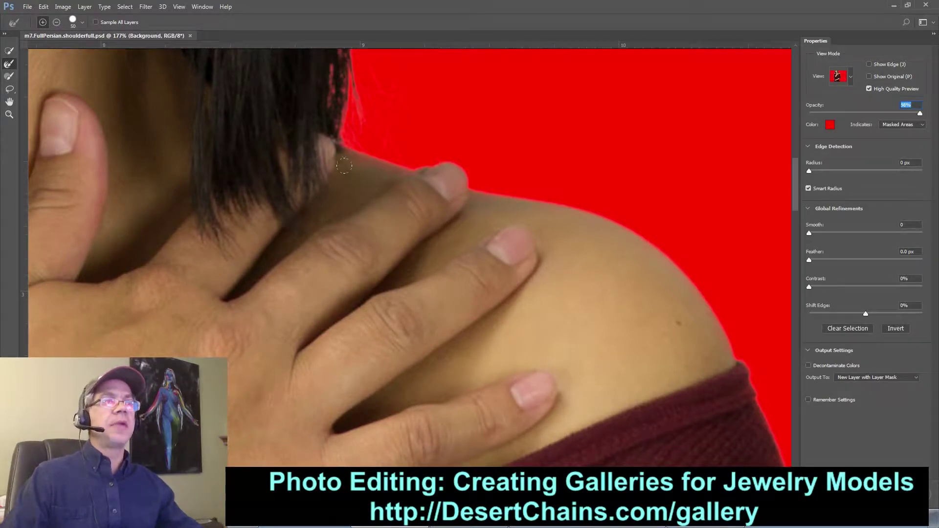
left_click(11, 80)
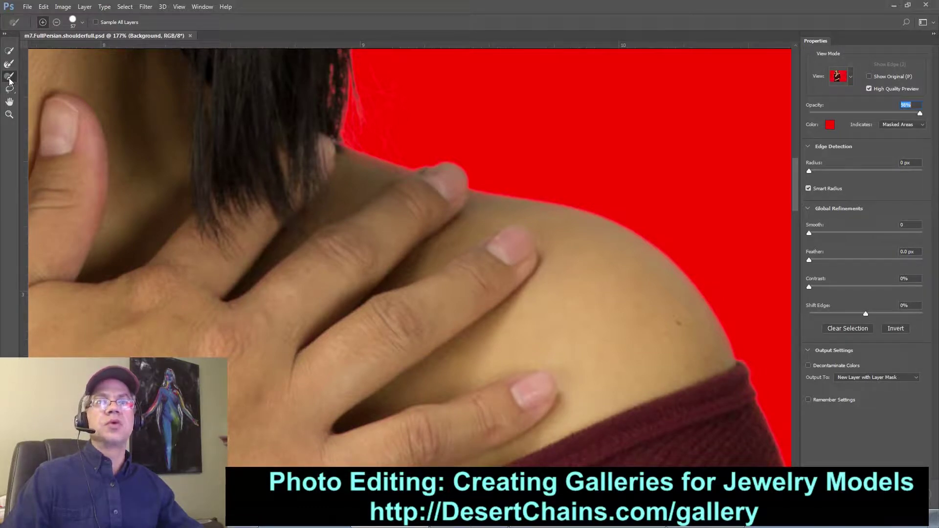
key("alt")
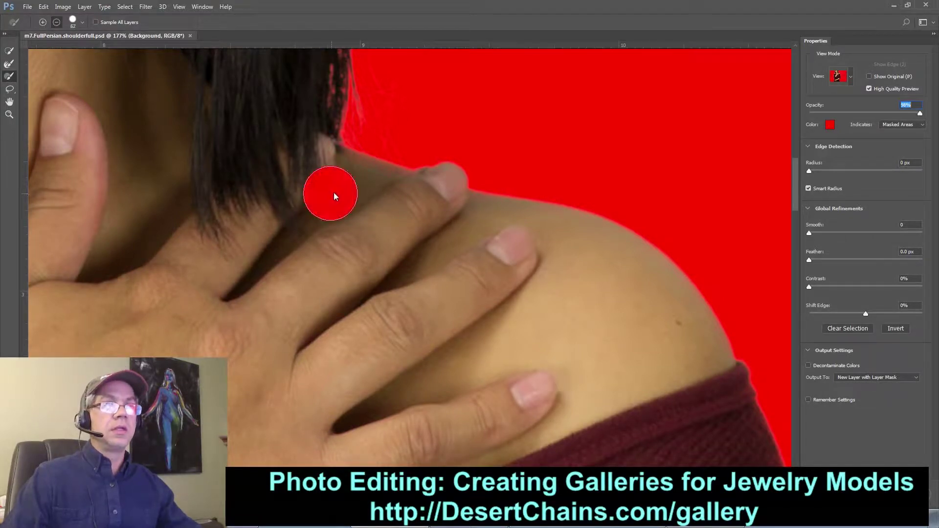
left_click_drag(334, 192, 320, 187)
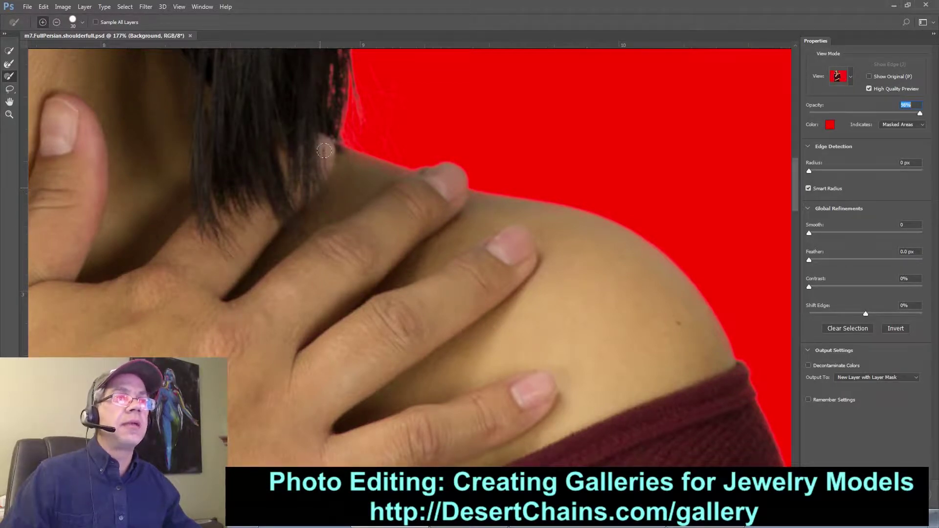
mouse_move(326, 151)
left_mouse_down()
mouse_move(407, 182)
mouse_move(431, 188)
left_mouse_up()
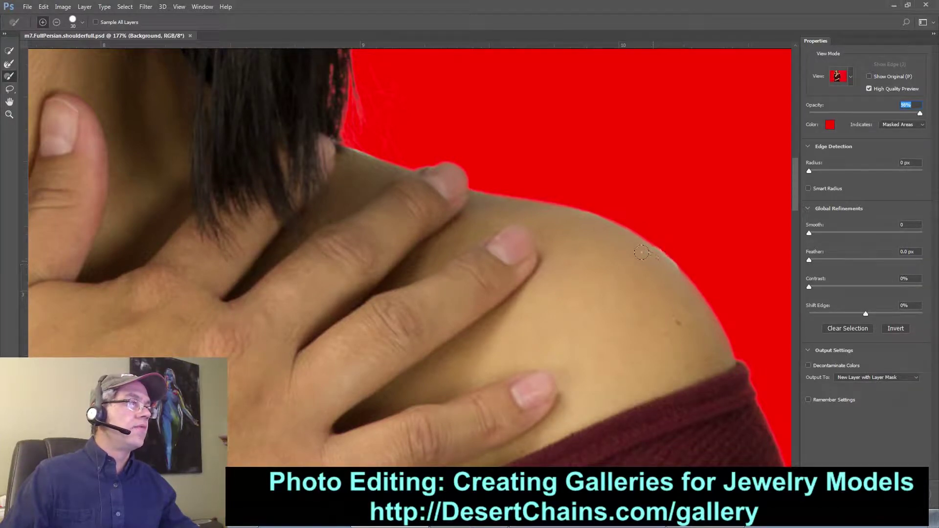
mouse_move(616, 238)
left_mouse_down()
mouse_move(673, 277)
mouse_move(707, 336)
left_mouse_up()
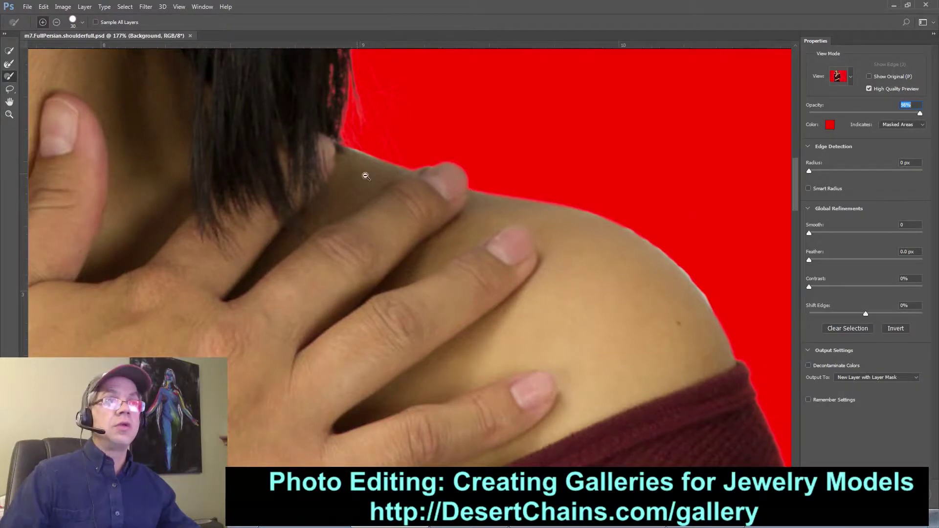
- Clean up the selection edge along the shoulder and fingertip beside the hair with a size 15 brush
scroll(365, 178, "up", 5)
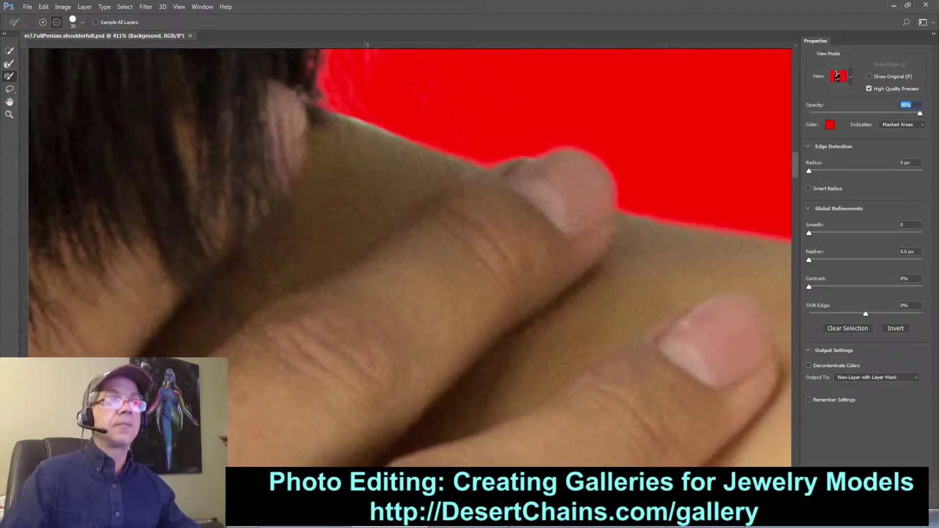
left_click_drag(464, 128, 450, 131)
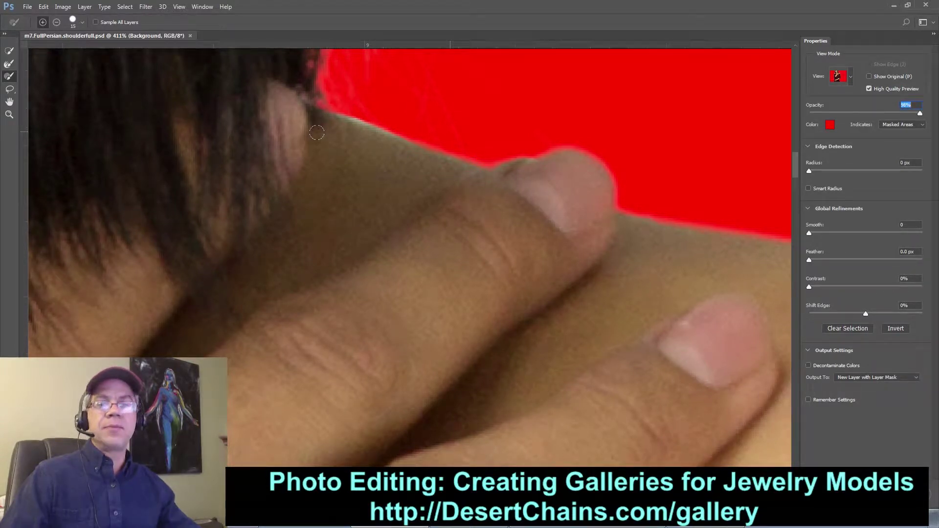
key("alt")
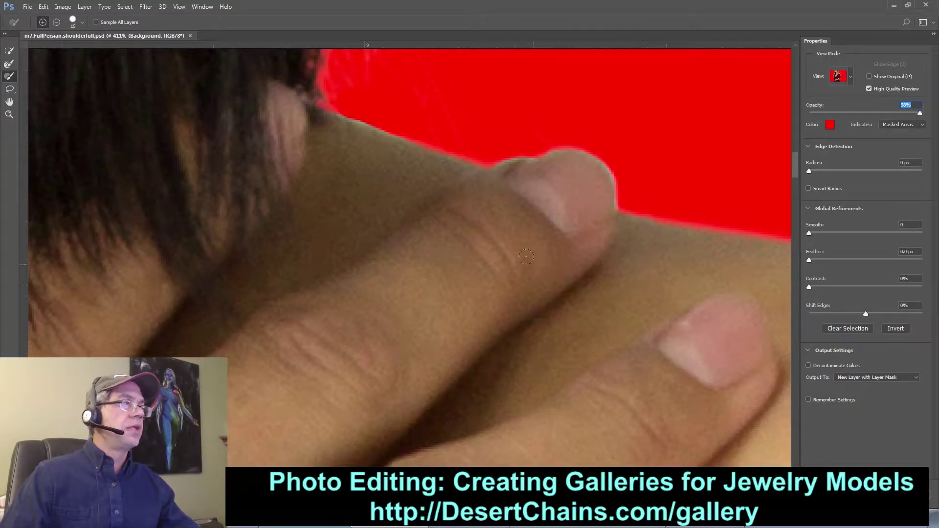
- Smooth the selection edge along the outer curve of the bare shoulder, adding and subtracting with the brush
key("space")
left_click_drag(615, 275, 360, 206)
left_click_drag(480, 243, 446, 226)
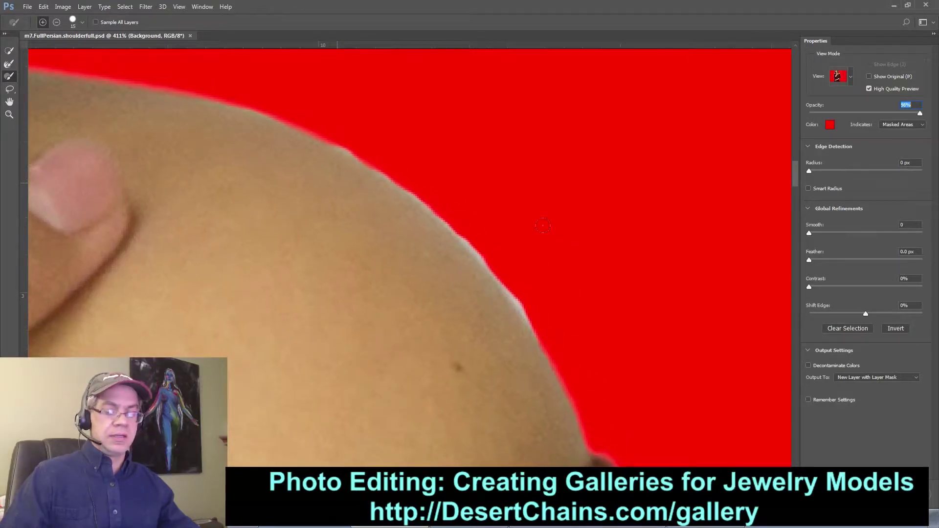
key("alt")
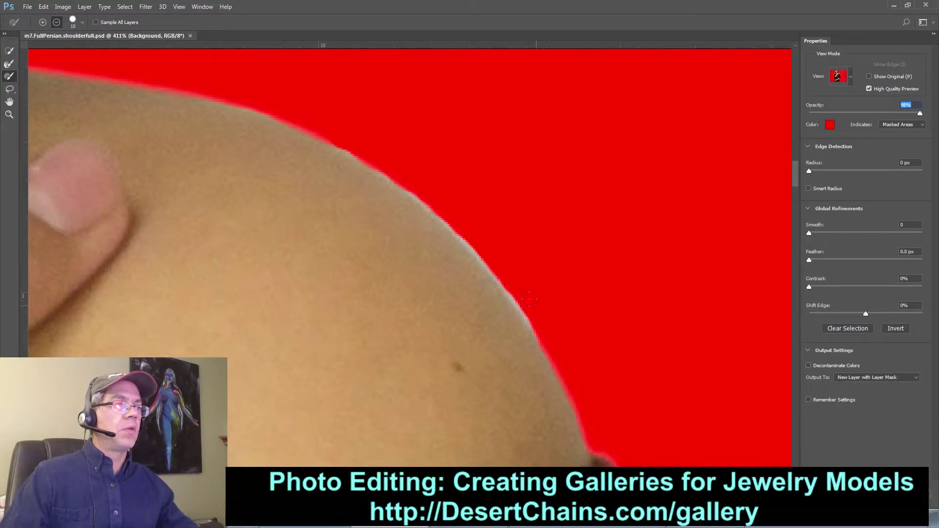
left_click_drag(517, 285, 502, 266)
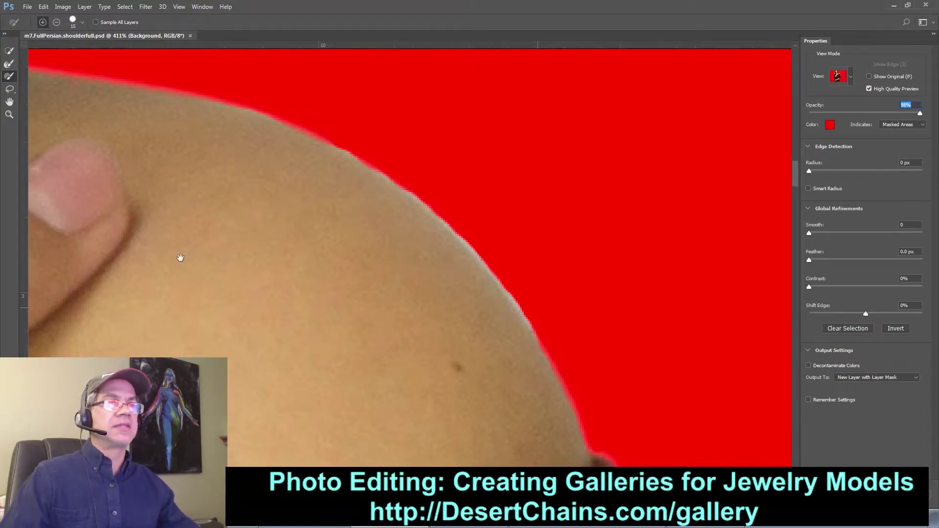
- Examine the selection edge from the face-side shoulder down the sleeve and elbow to the waist and hand
left_click_drag(181, 257, 701, 215)
left_click_drag(162, 222, 335, 249)
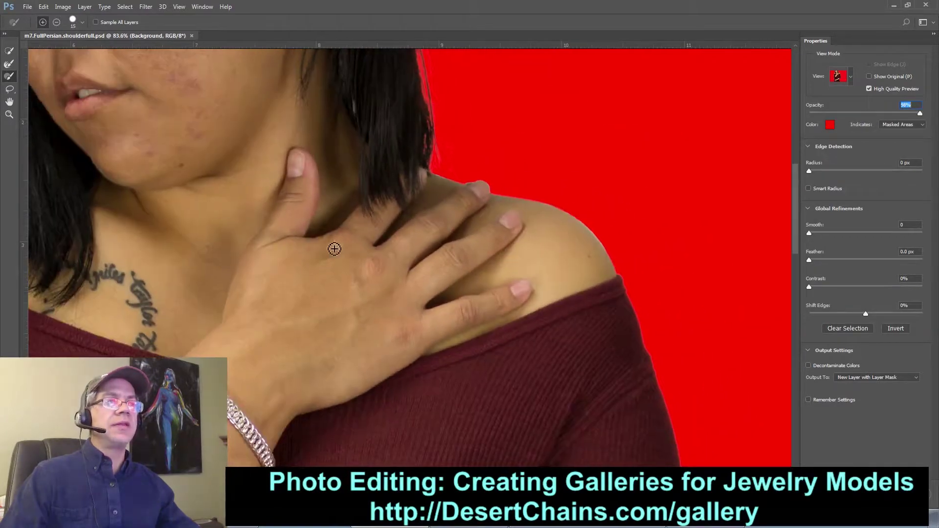
left_click_drag(216, 248, 400, 267)
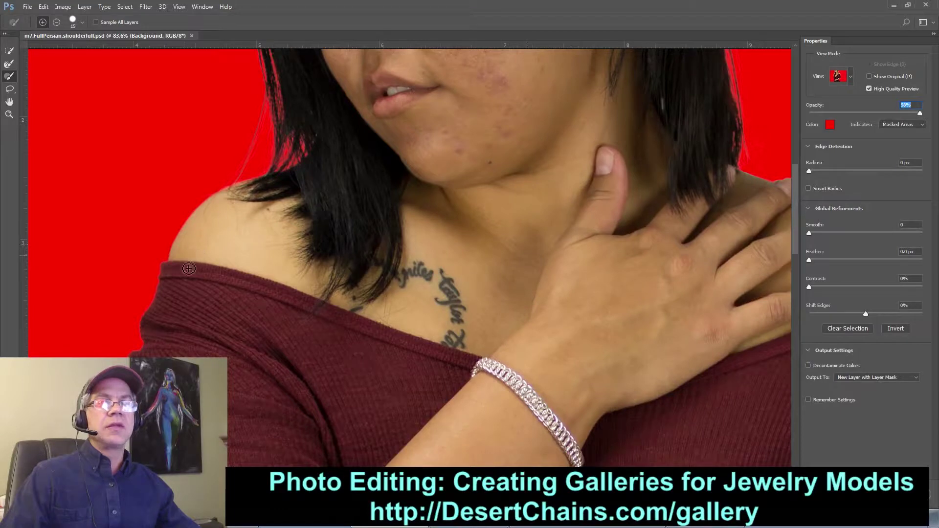
left_click_drag(180, 379, 276, 159)
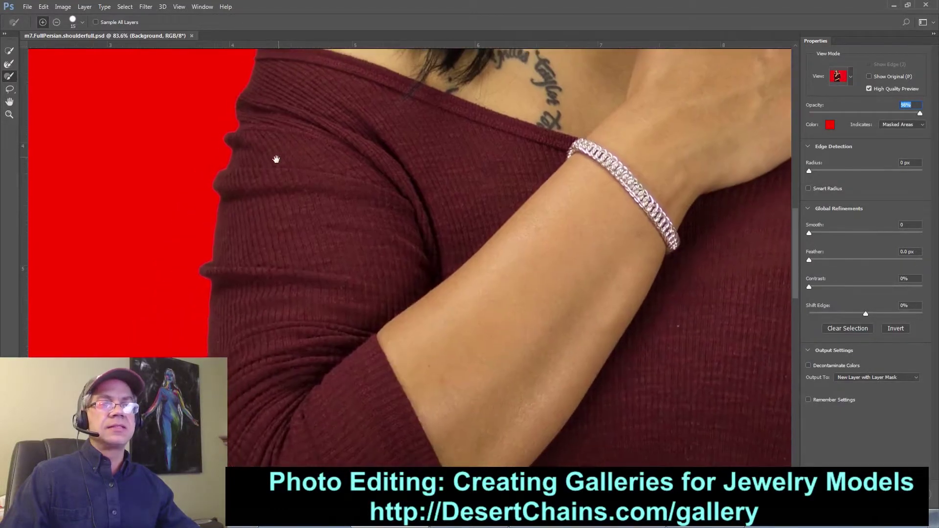
left_click_drag(284, 317, 281, 168)
left_click_drag(311, 274, 266, 191)
left_click_drag(170, 147, 349, 320)
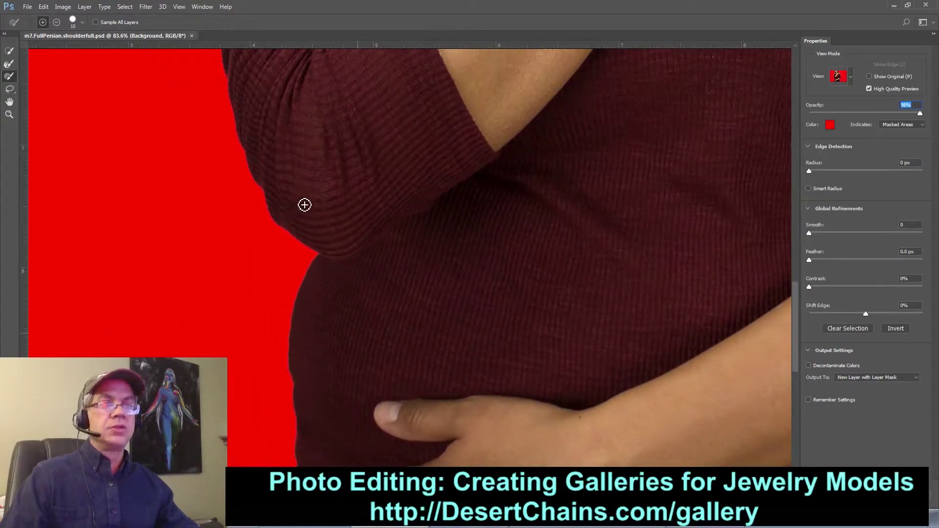
left_click_drag(295, 195, 306, 195)
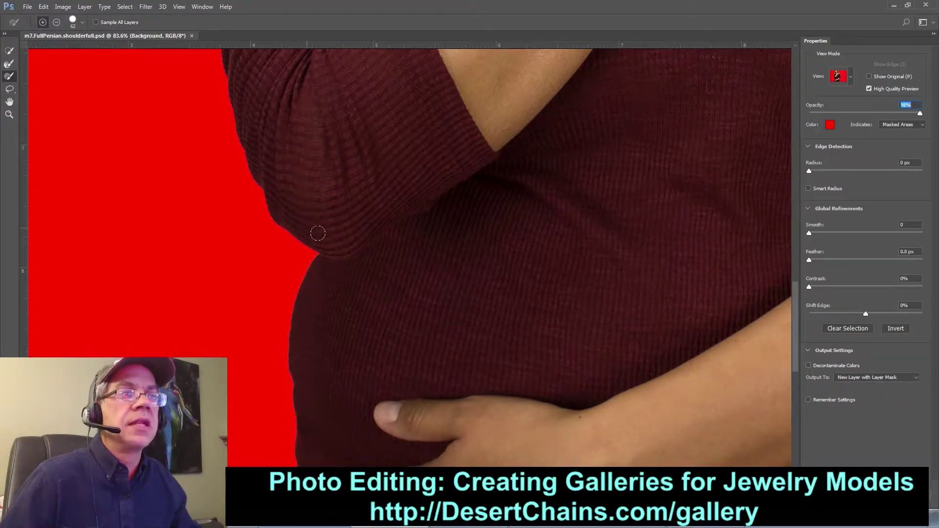
left_click_drag(336, 378, 354, 195)
left_click_drag(422, 343, 346, 205)
left_click_drag(417, 232, 375, 241)
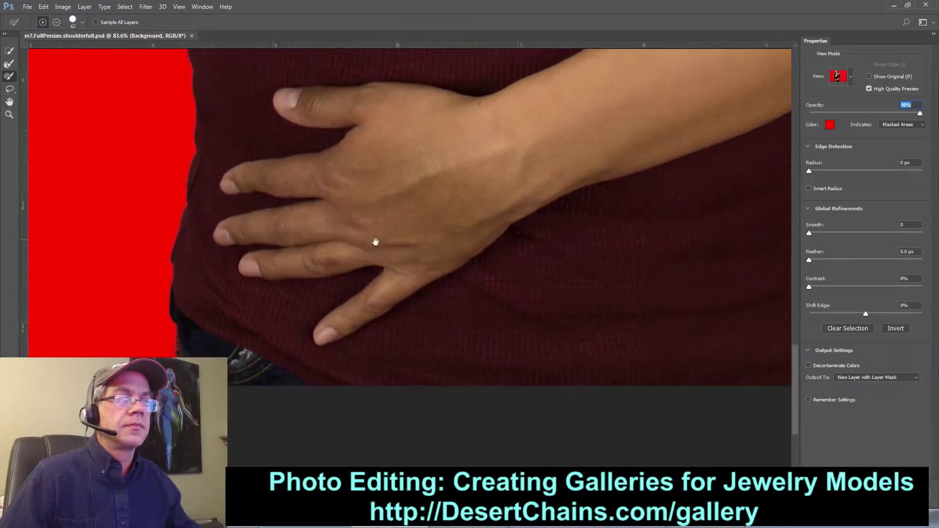
- Examine the opposite side's edge from the waist up the sleeve to the shoulder and hair, and then the whole figure
scroll(375, 242, "up", 3)
scroll(391, 230, "right", 12)
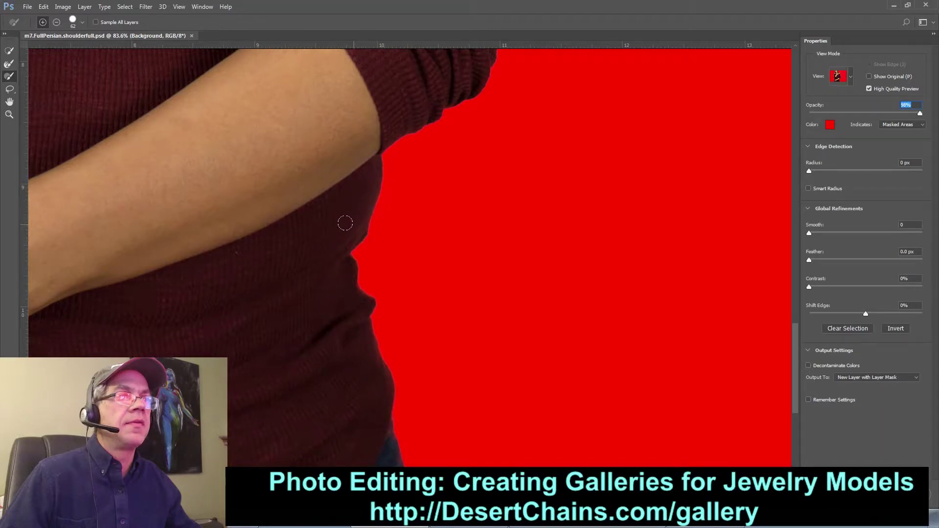
left_click_drag(325, 234, 215, 419)
left_click_drag(299, 144, 280, 311)
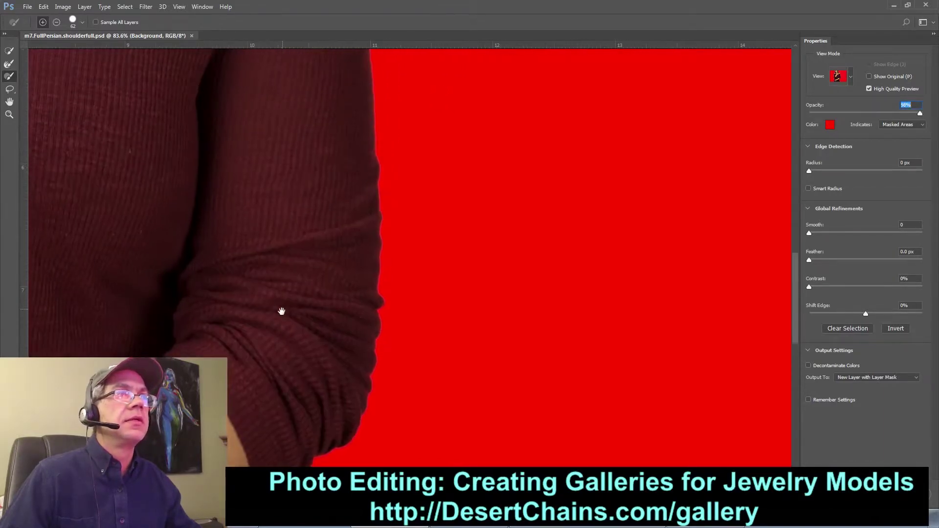
left_click_drag(281, 149, 298, 292)
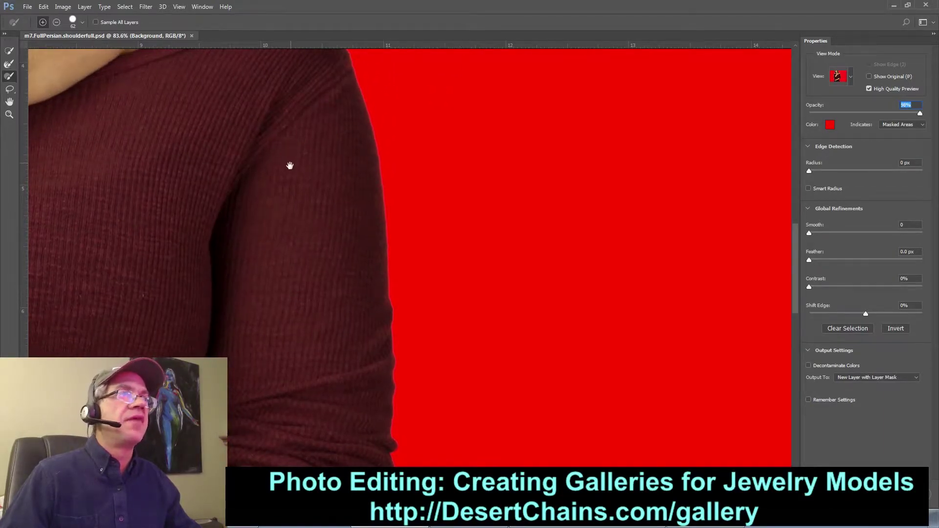
left_click_drag(286, 164, 278, 266)
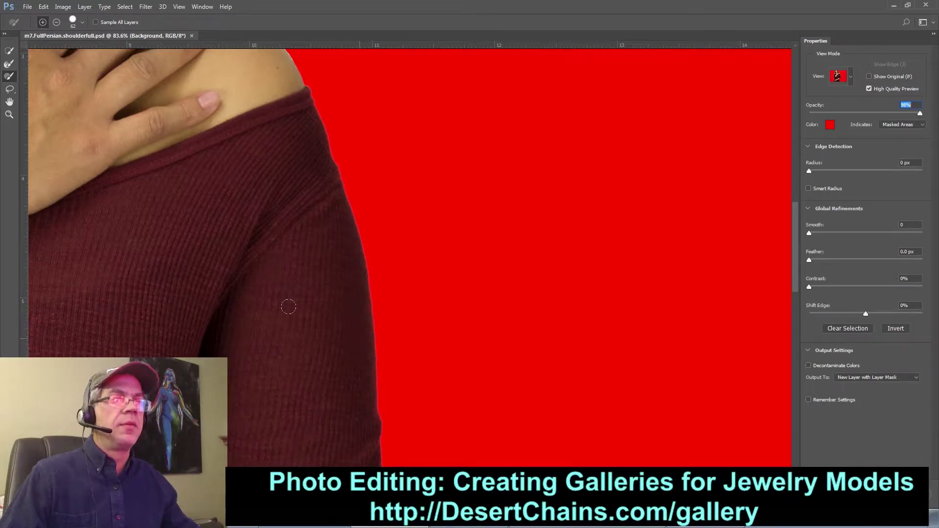
left_click_drag(238, 212, 310, 335)
left_click_drag(237, 250, 337, 271)
left_click_drag(275, 239, 350, 300)
left_click_drag(264, 253, 361, 321)
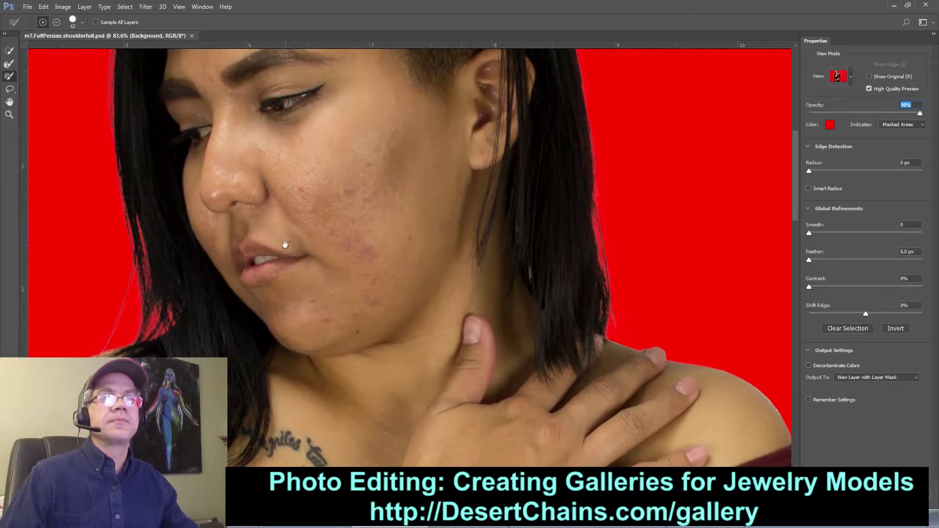
mouse_move(285, 244)
left_mouse_down()
mouse_move(427, 244)
mouse_move(368, 196)
left_mouse_up()
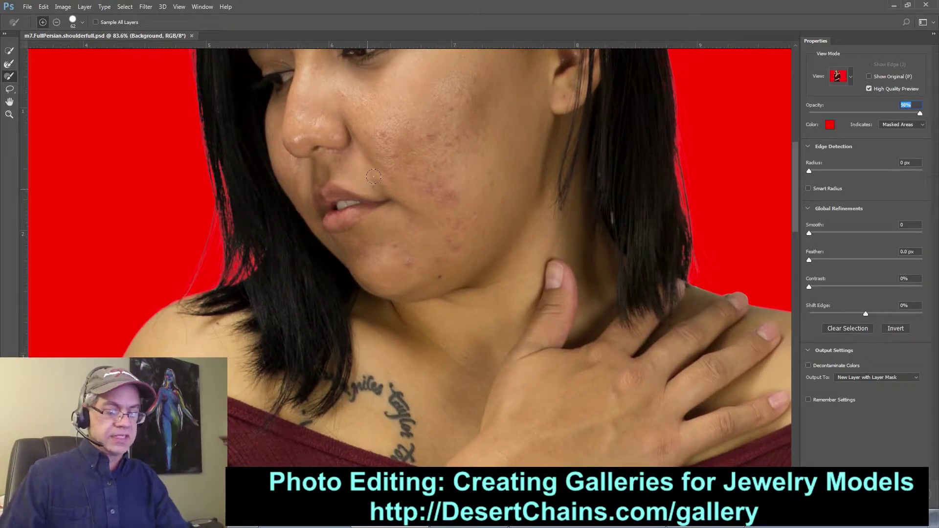
scroll(373, 176, "down", 5)
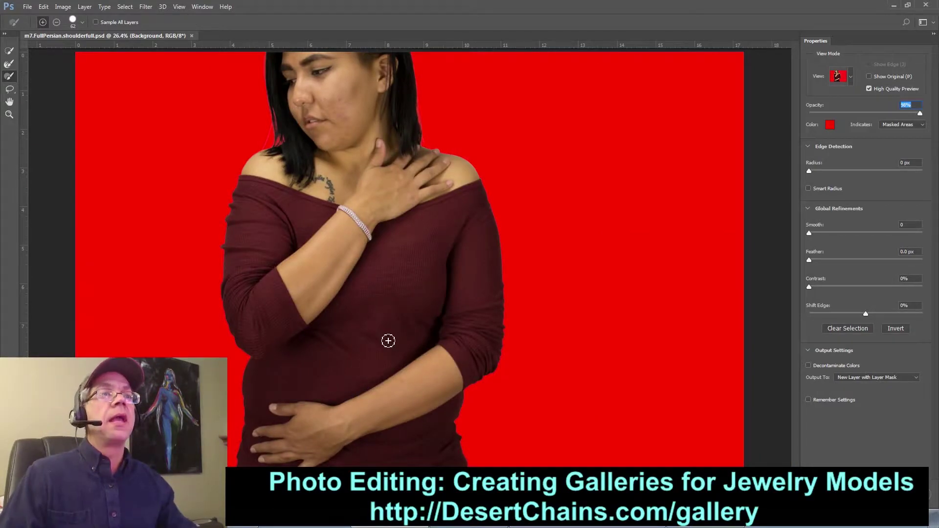
- Check the mask in Black & White view, enable Decontaminate Colors and output the selection to a new layer with a layer mask
key("k")
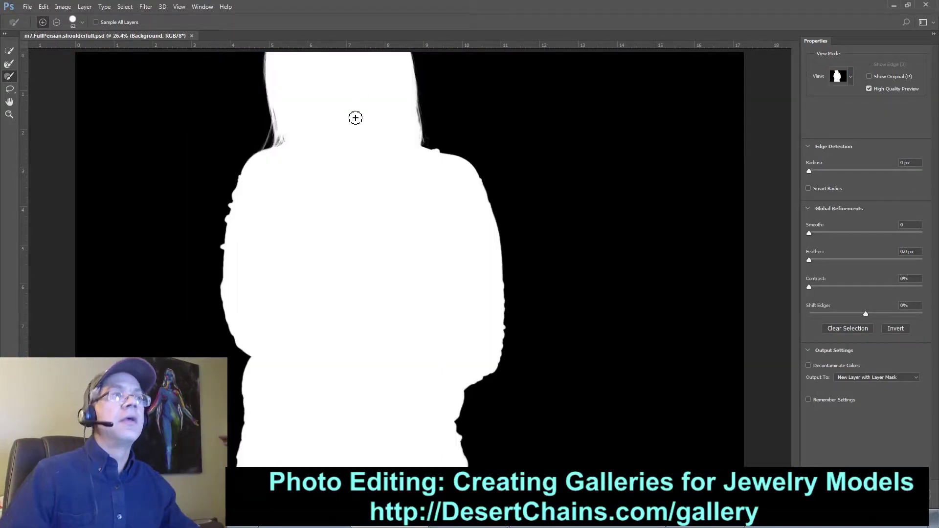
key("v")
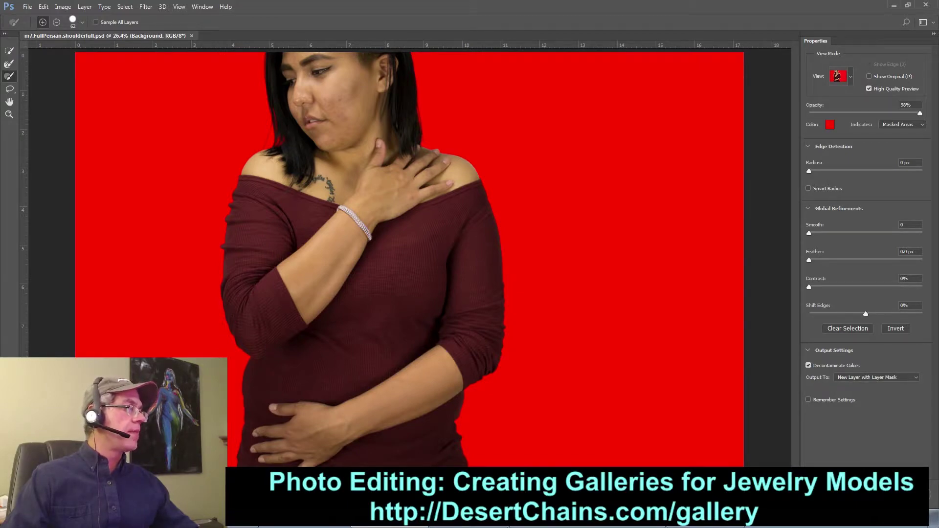
left_click(914, 494)
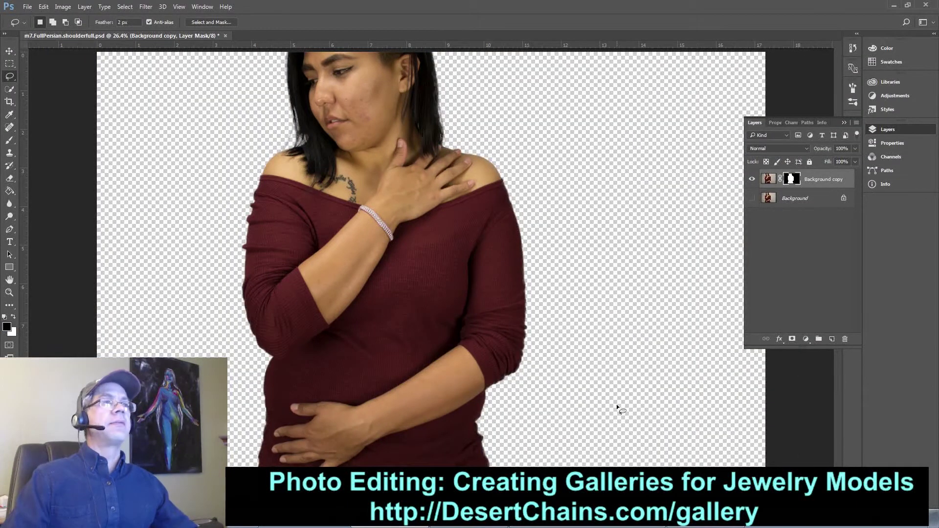
- Compare the cutout with the original by toggling the Background layer's visibility, and inspect the hair edge beside the ear up close
left_click(753, 198)
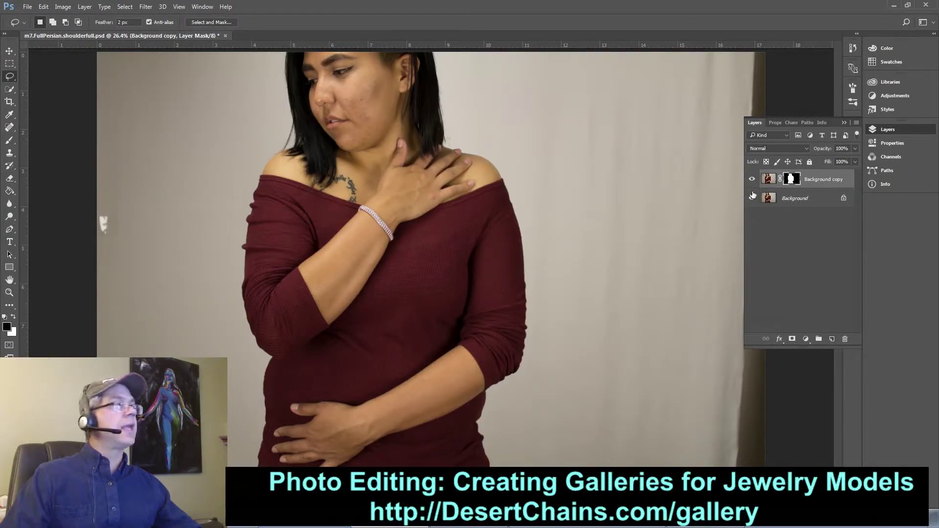
left_click(752, 197)
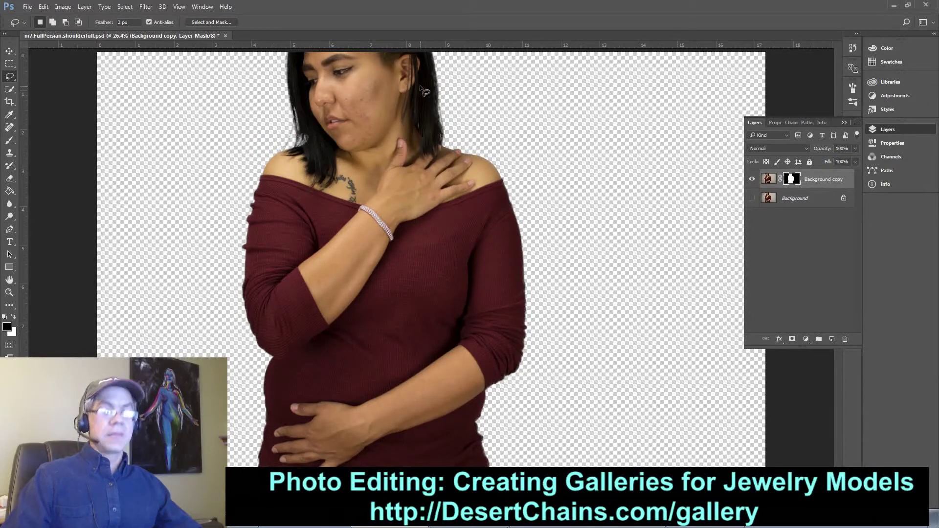
scroll(440, 96, "up", 5)
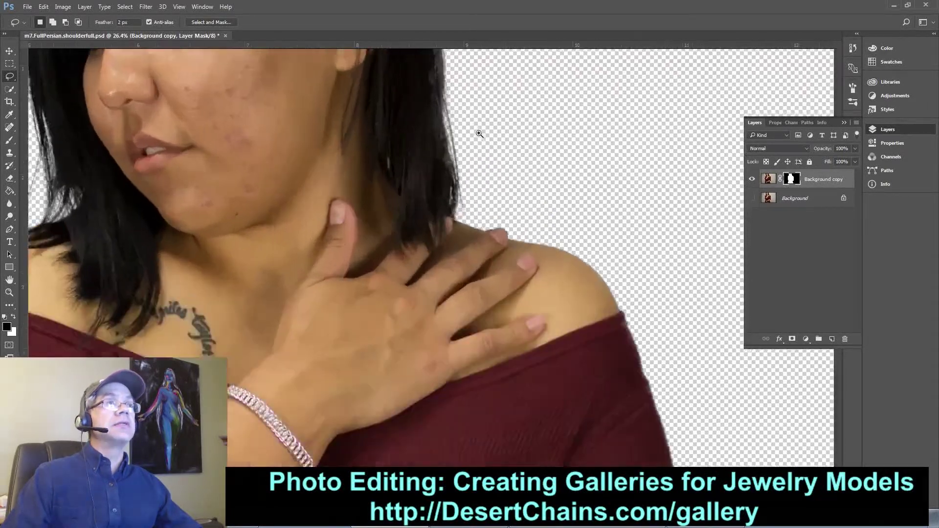
left_click_drag(462, 135, 444, 275)
right_click(444, 275)
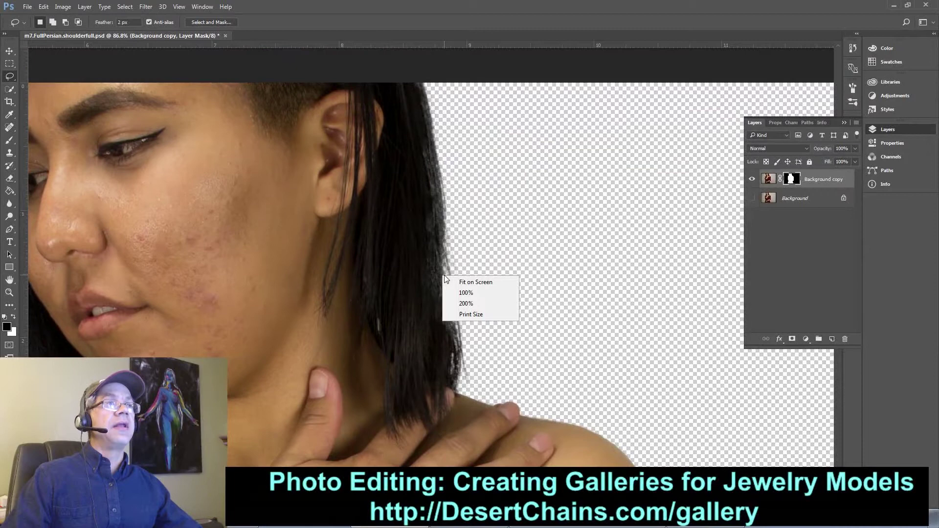
left_click(407, 212)
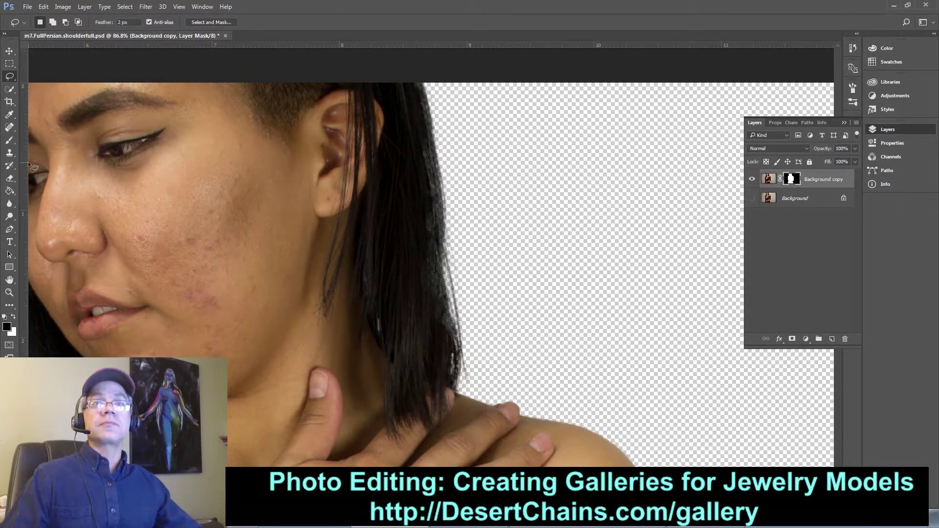
- Paint white on the layer mask with a size 51 brush to restore the hair's outer edge beside the ear
left_click(10, 143)
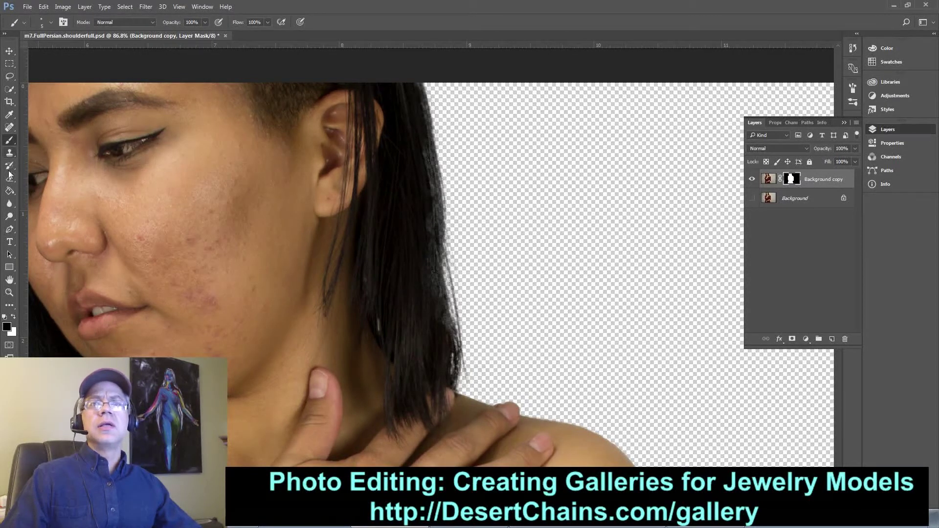
key("x")
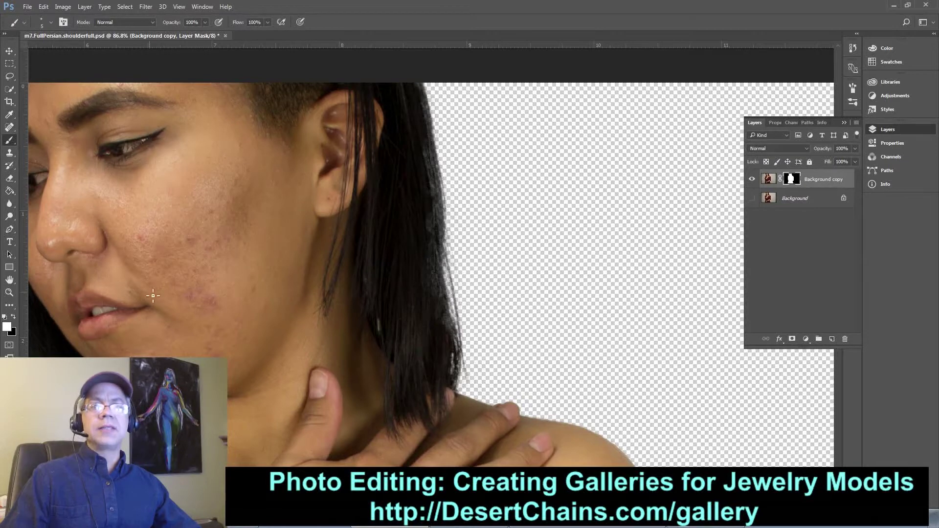
left_click_drag(381, 205, 390, 206)
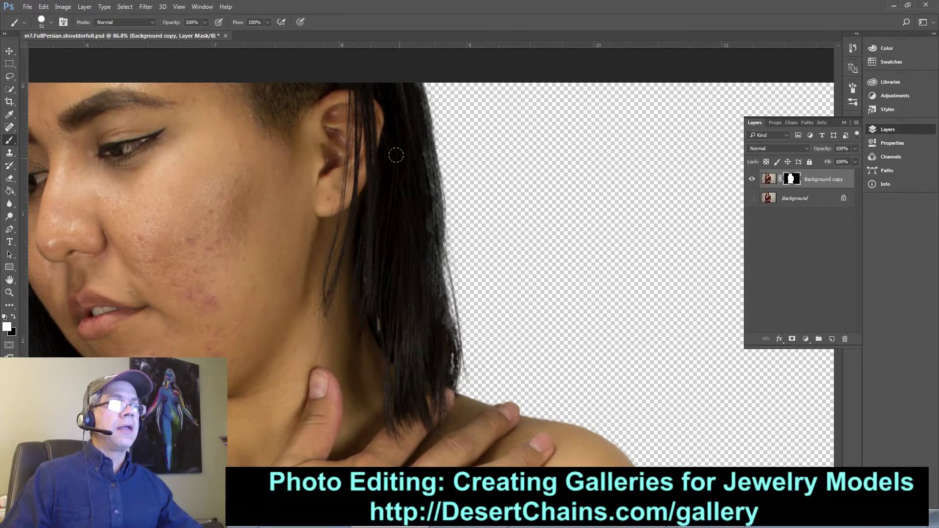
mouse_move(406, 89)
left_mouse_down()
mouse_move(427, 207)
mouse_move(427, 293)
mouse_move(419, 215)
mouse_move(431, 213)
mouse_move(427, 229)
mouse_move(422, 185)
left_mouse_up()
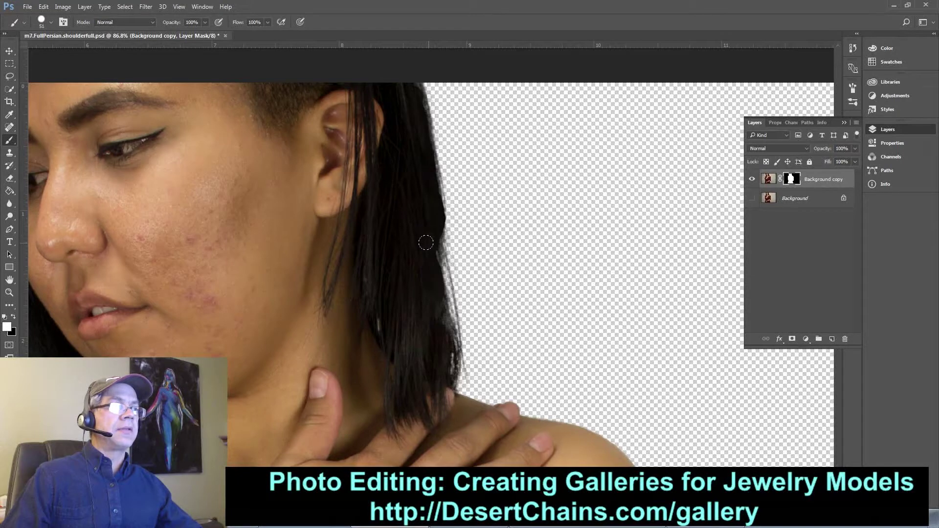
left_click_drag(425, 243, 433, 333)
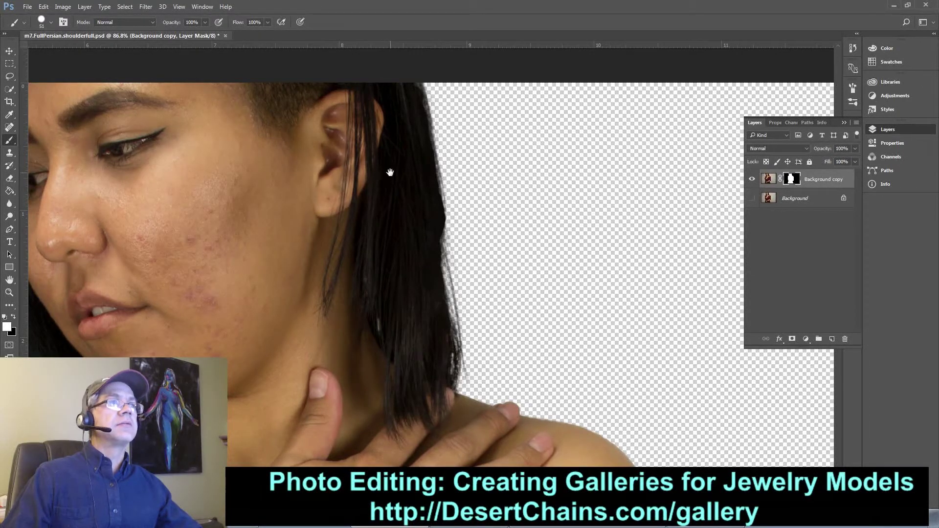
left_click_drag(390, 172, 398, 271)
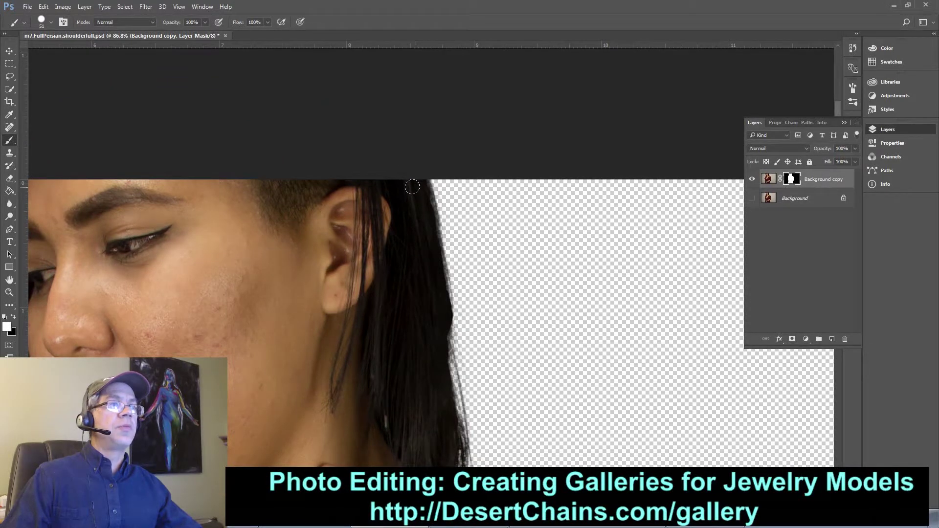
left_click_drag(151, 231, 425, 193)
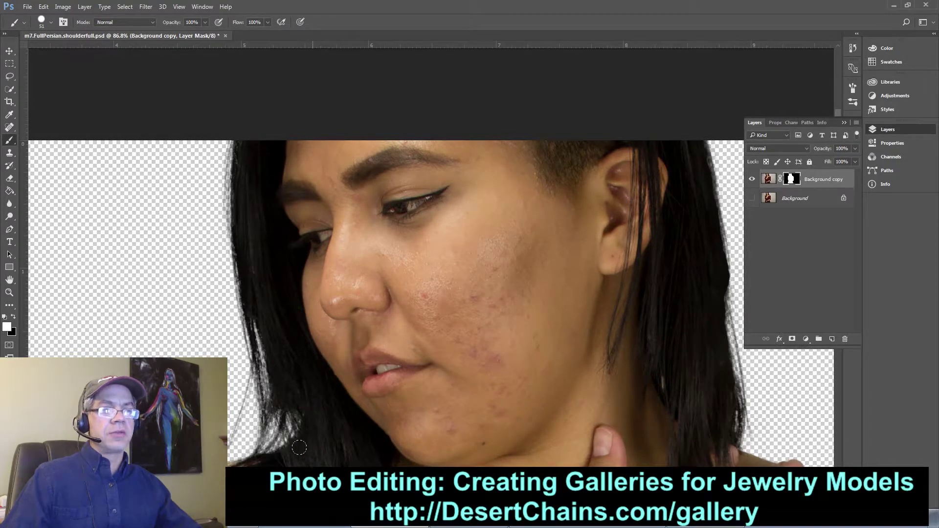
mouse_move(329, 456)
left_mouse_down()
mouse_move(345, 340)
mouse_move(296, 398)
left_mouse_up()
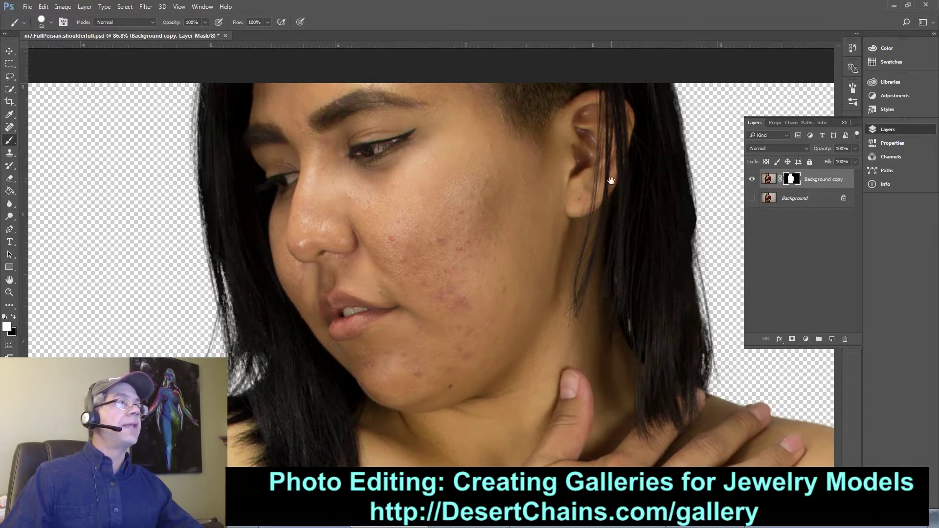
- Add a Solid Color fill layer in white (ffffff) and place it between the Background copy and Background layers
left_click_drag(611, 181, 474, 208)
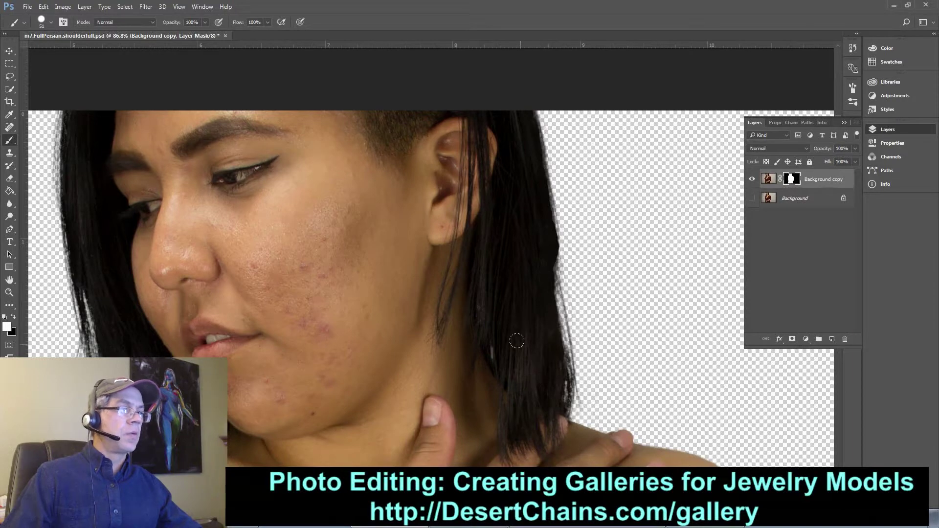
right_click(425, 233)
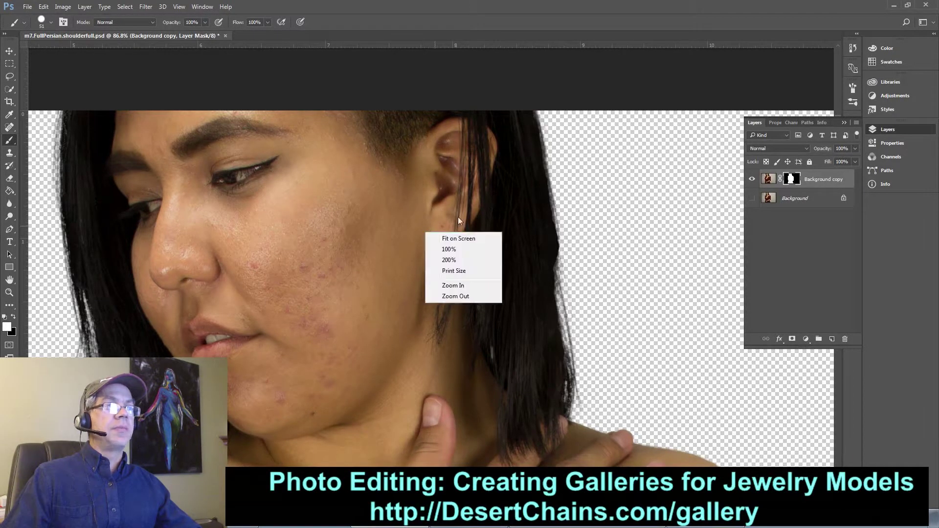
left_click(471, 240)
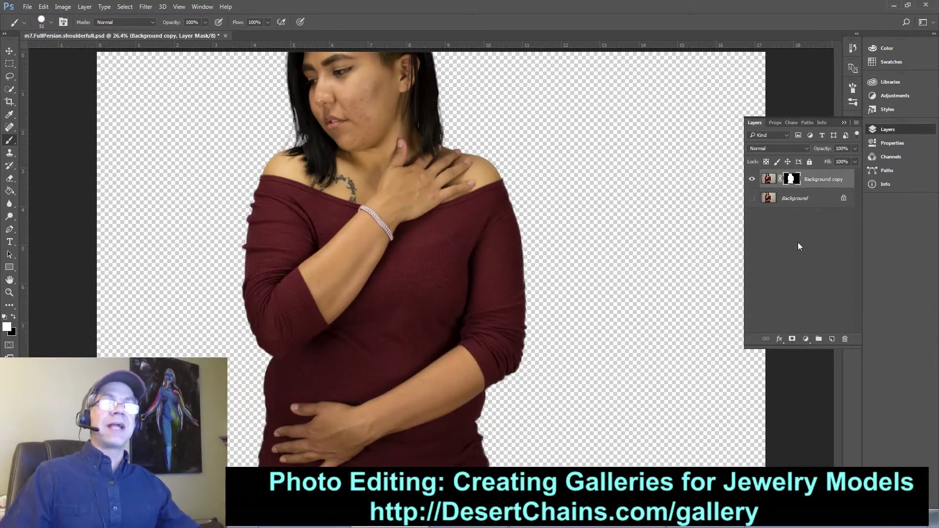
left_click(805, 339)
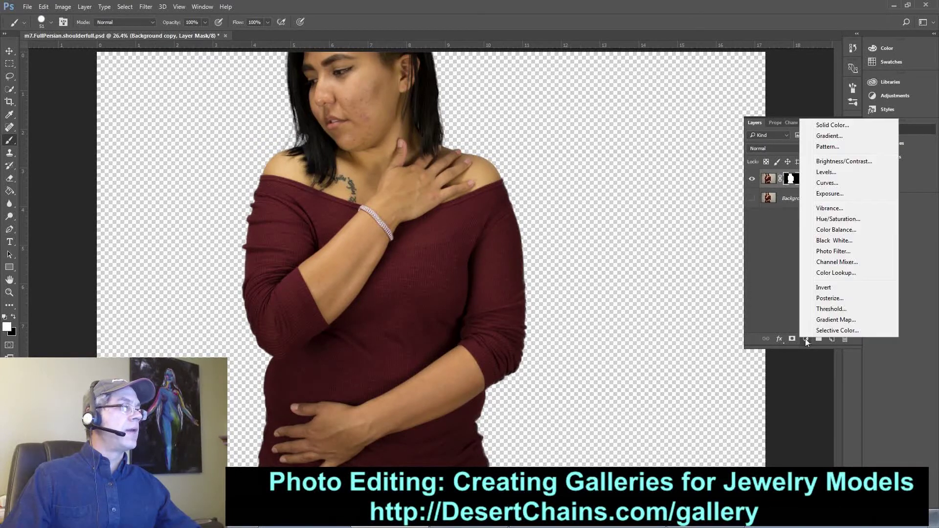
left_click(832, 125)
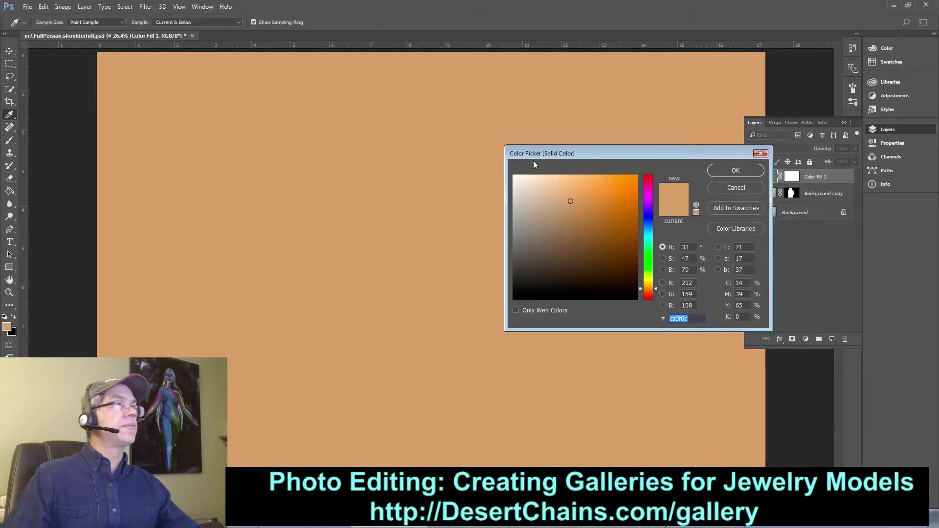
left_click_drag(537, 195, 506, 158)
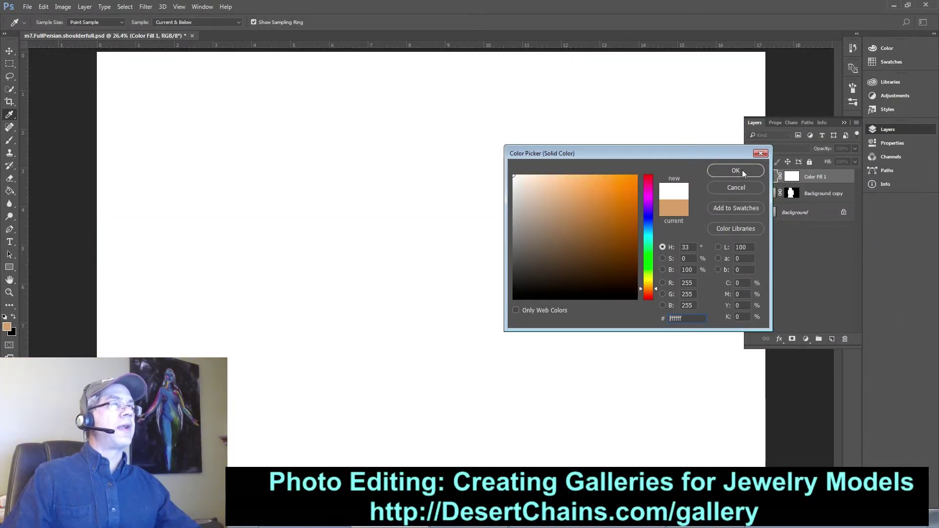
left_click(735, 171)
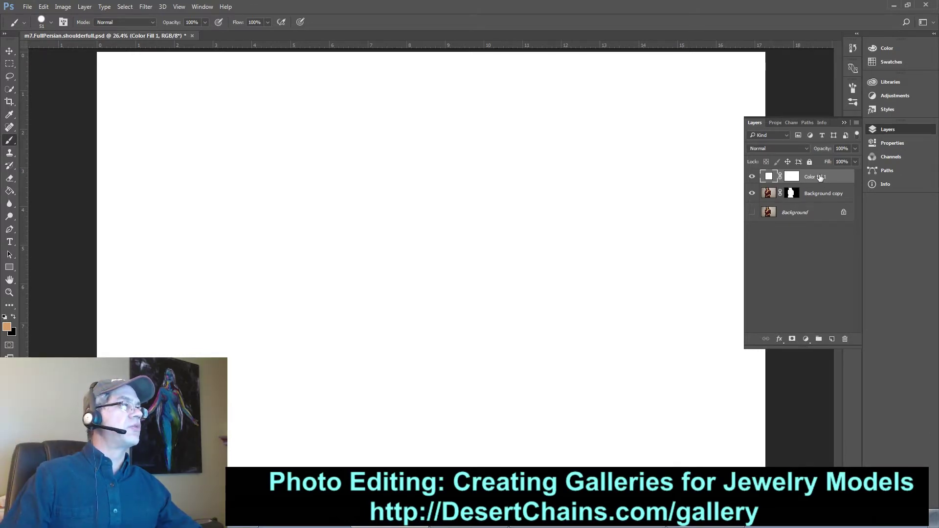
left_click_drag(820, 177, 809, 208)
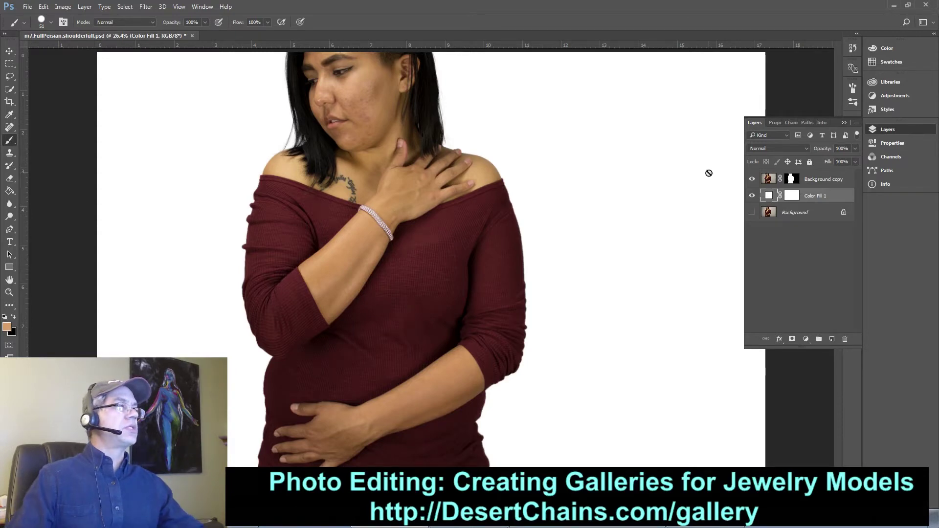
- Compare the white backdrop with the original photo by toggling the fill layer's visibility, and inspect the cutout's face, hair and shoulders up close
left_click(751, 196)
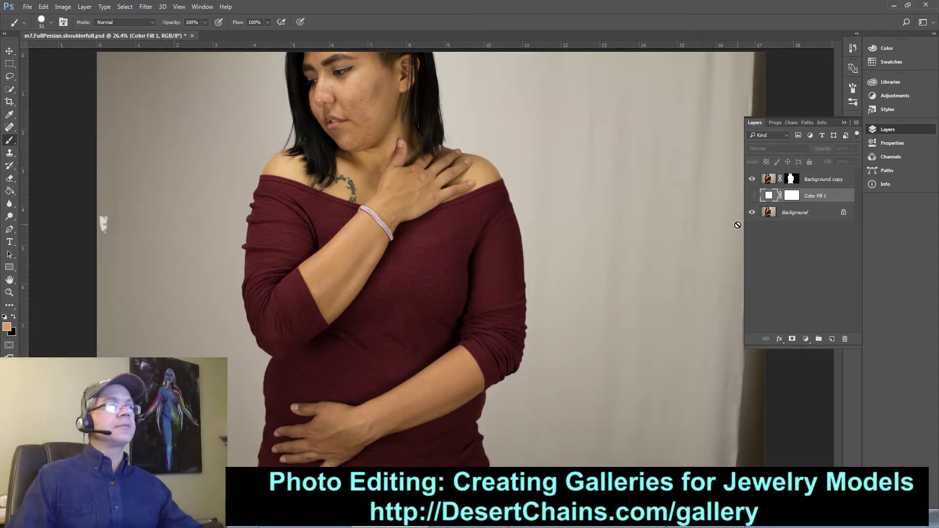
left_click(752, 195)
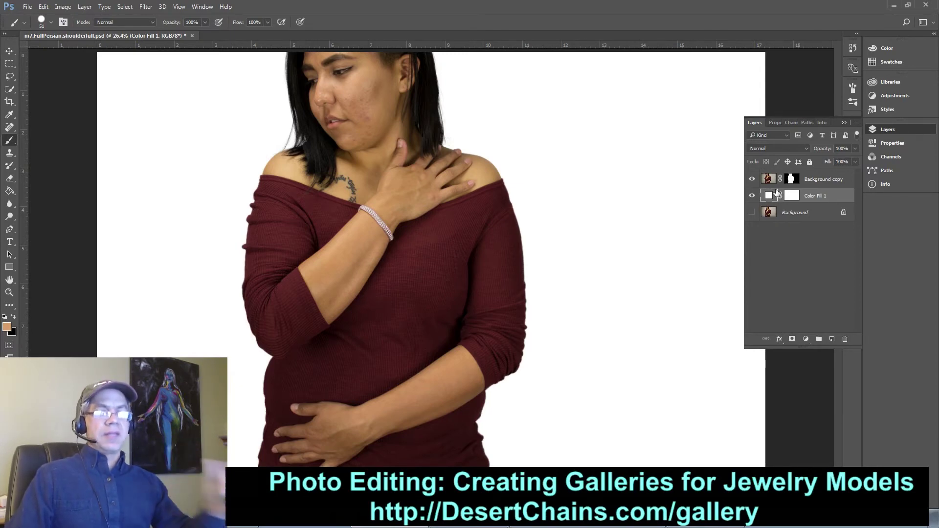
left_click_drag(375, 222, 477, 243)
left_click_drag(468, 244, 430, 225)
left_click_drag(513, 166, 361, 336)
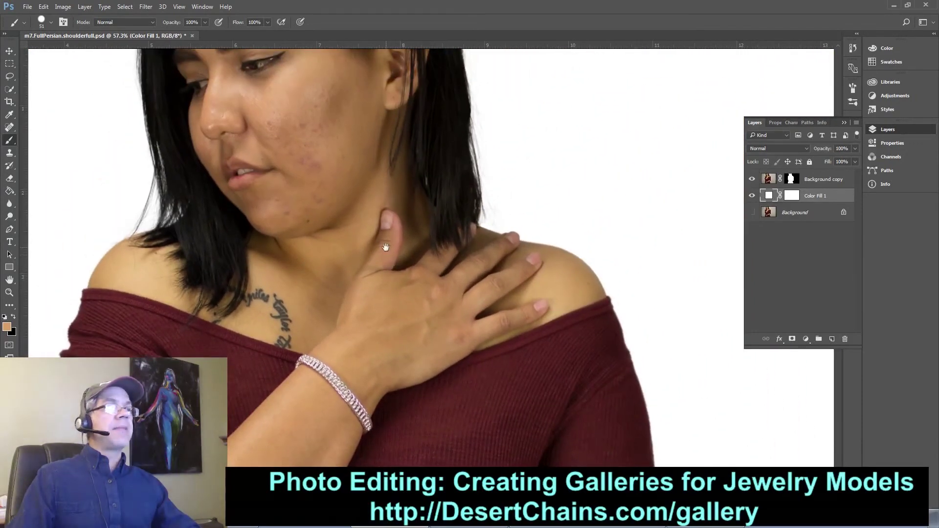